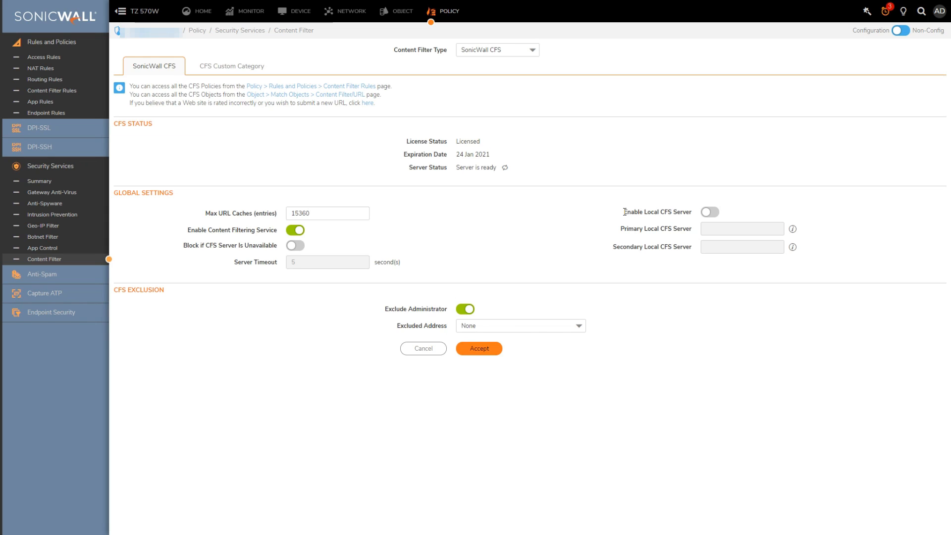
Look through the address objects available for the CFS exclusion without choosing one.
left_click(496, 331)
scroll(523, 454, "down", 3)
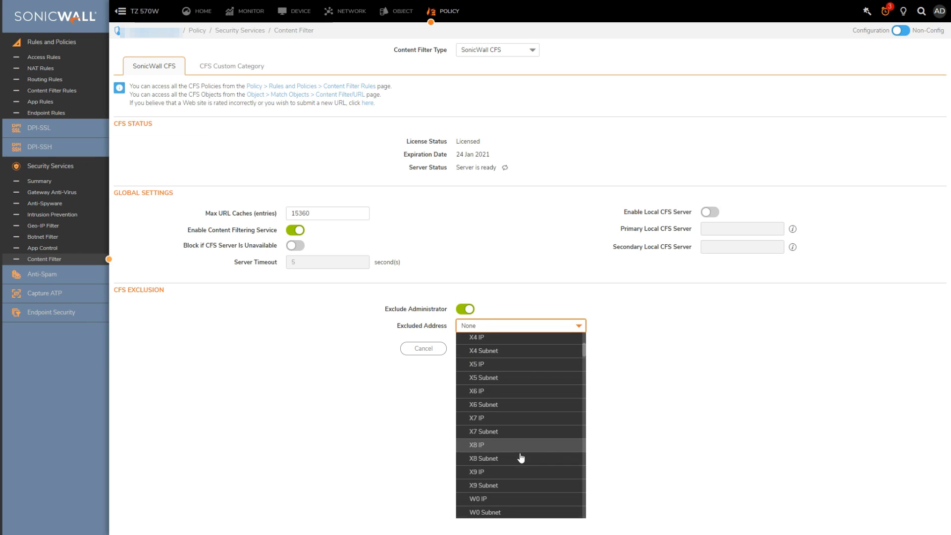
scroll(493, 411, "up", 3)
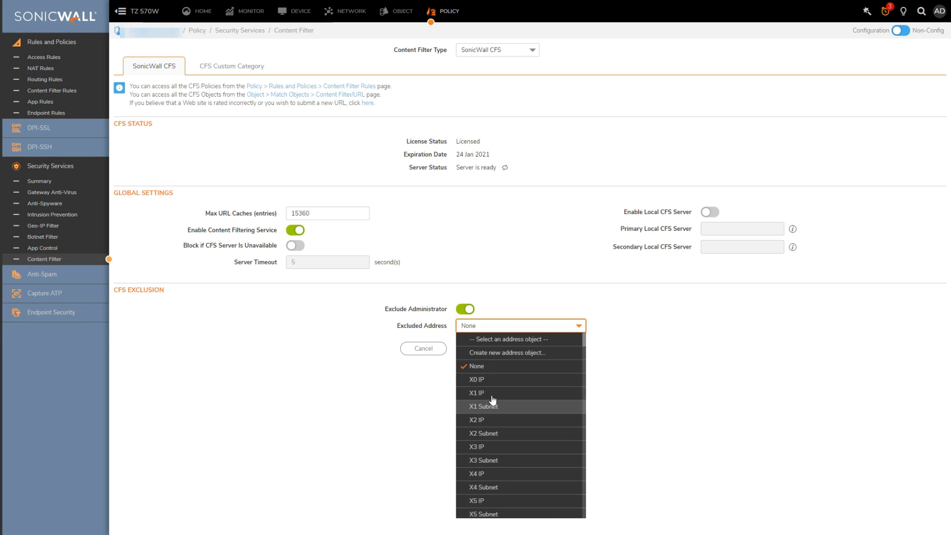
left_click(693, 385)
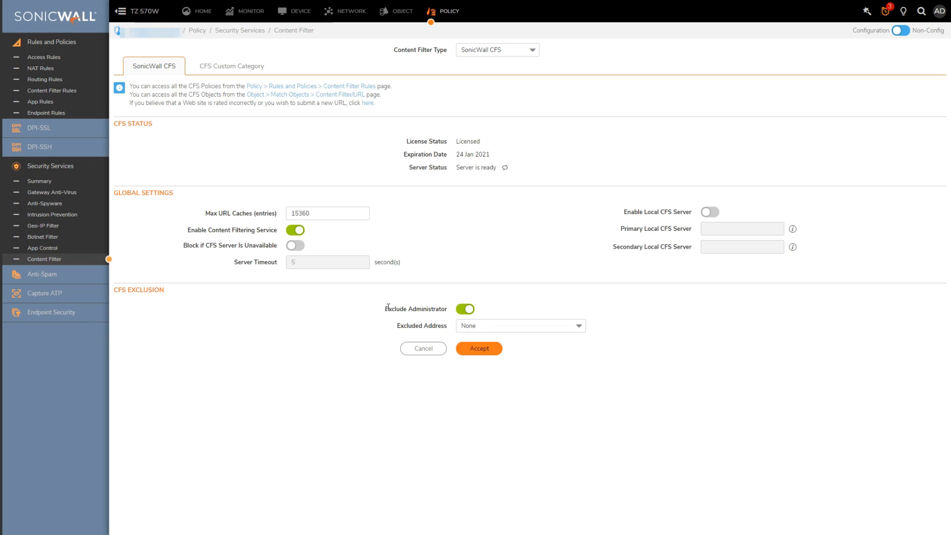
Disable the administrator exclusion from content filtering and apply the change.
left_click(464, 311)
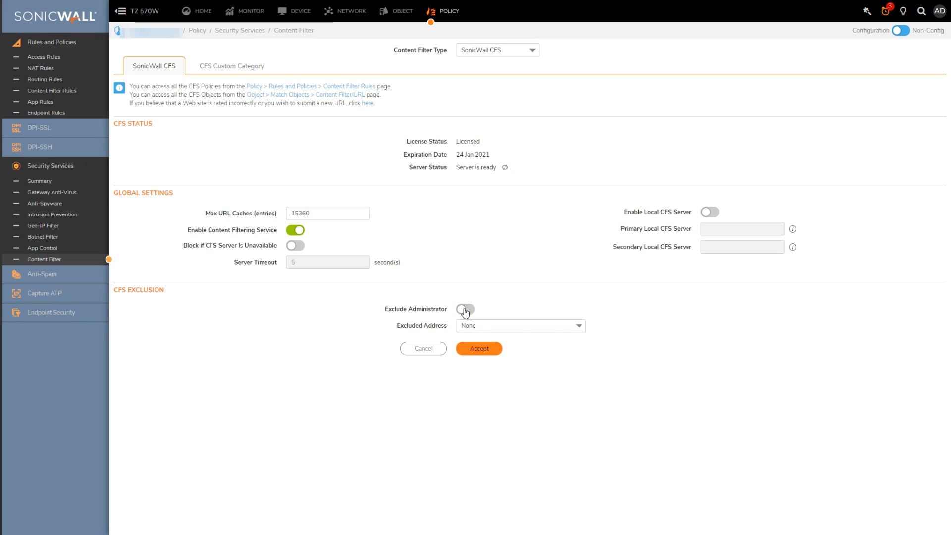
left_click(479, 350)
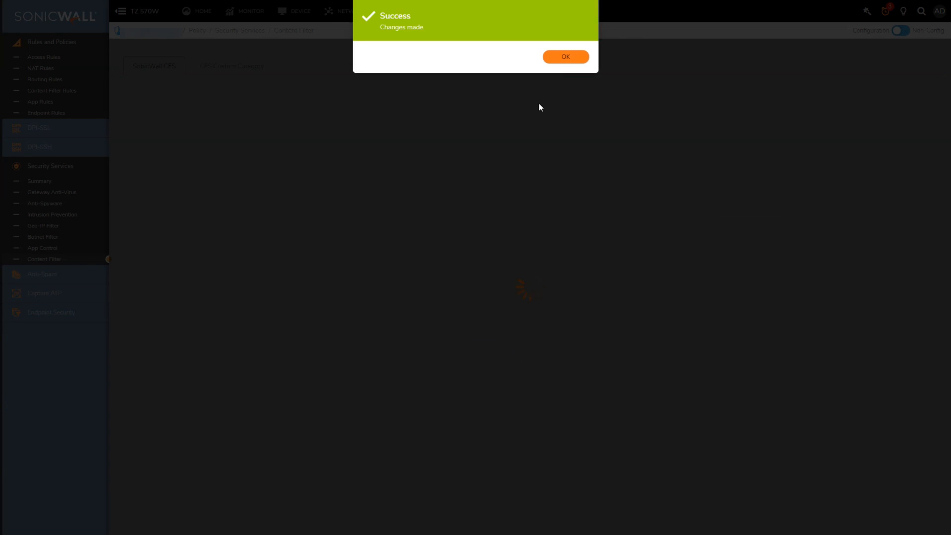
left_click(564, 58)
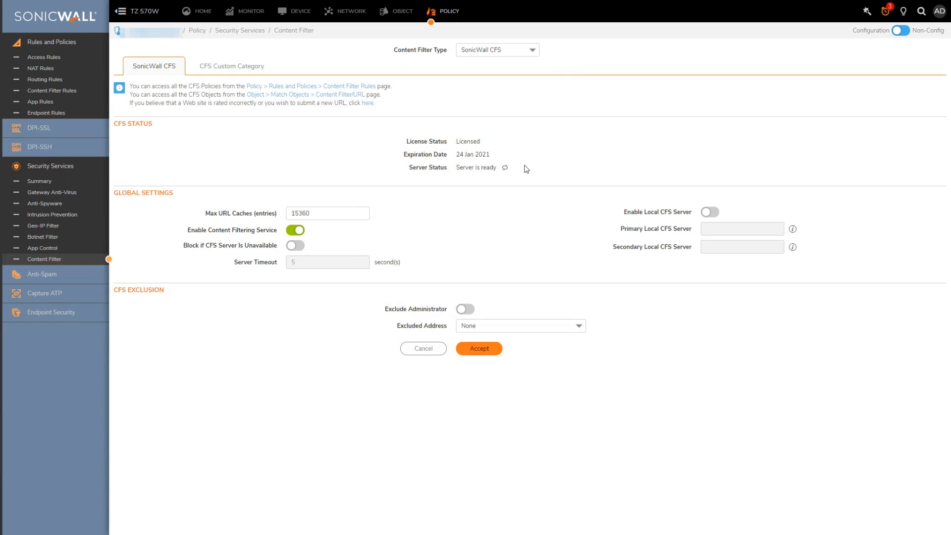
Start a new CFS custom category entry and fill in the website's domain.
left_click(222, 66)
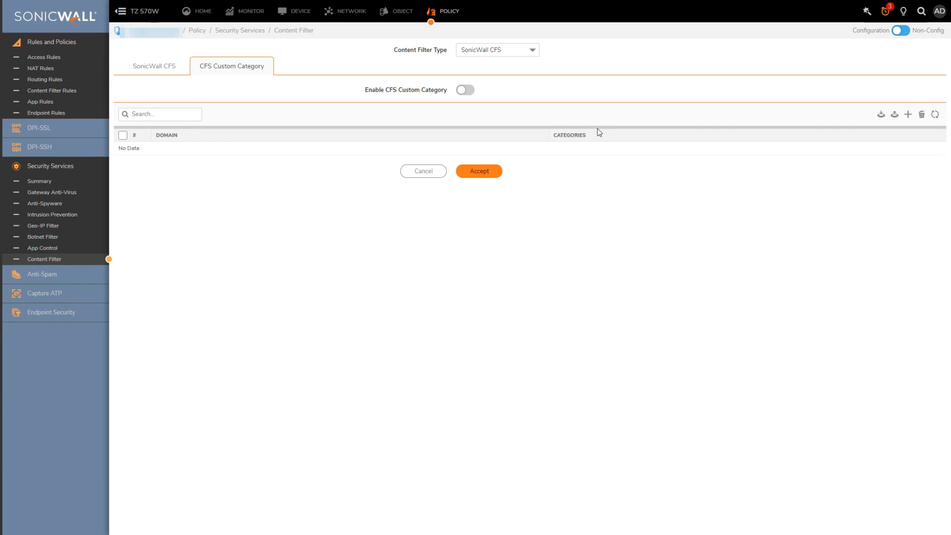
left_click(907, 115)
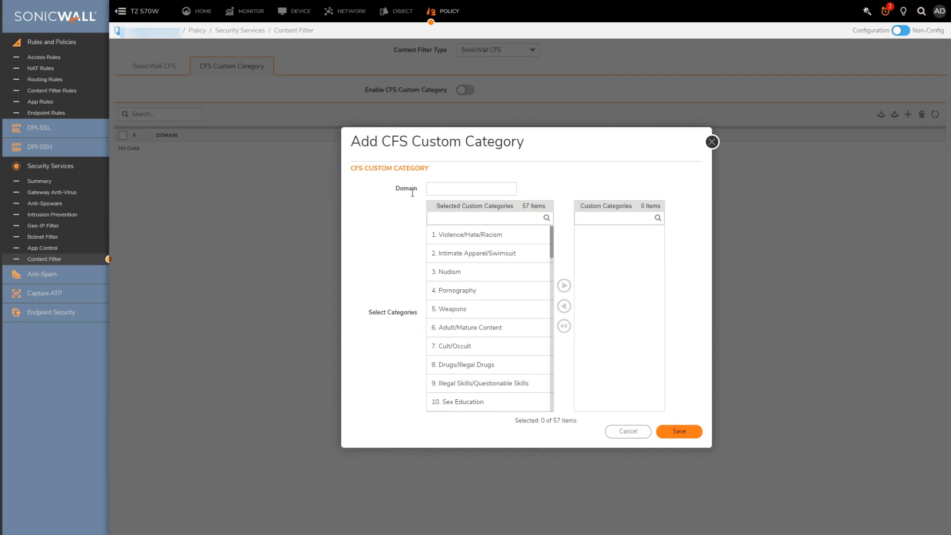
scroll(503, 344, "down", 8)
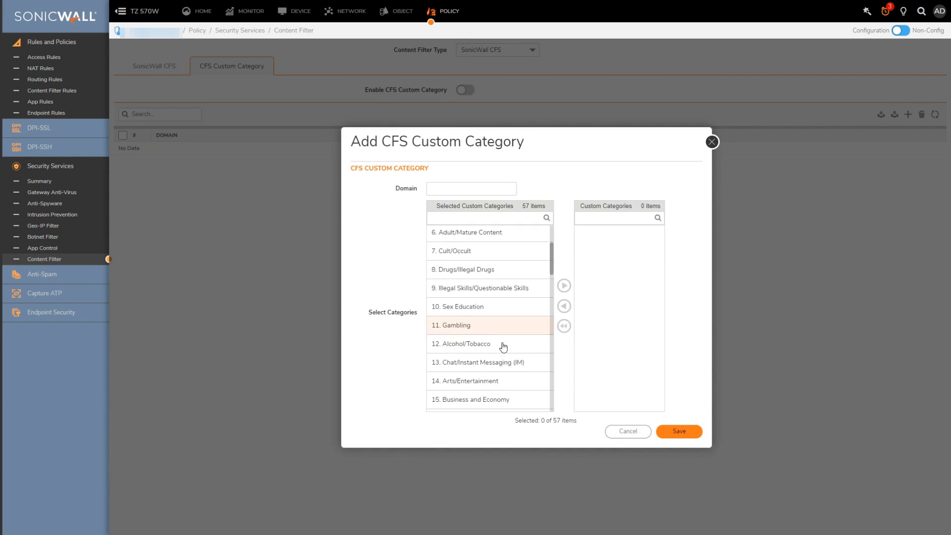
scroll(503, 346, "down", 12)
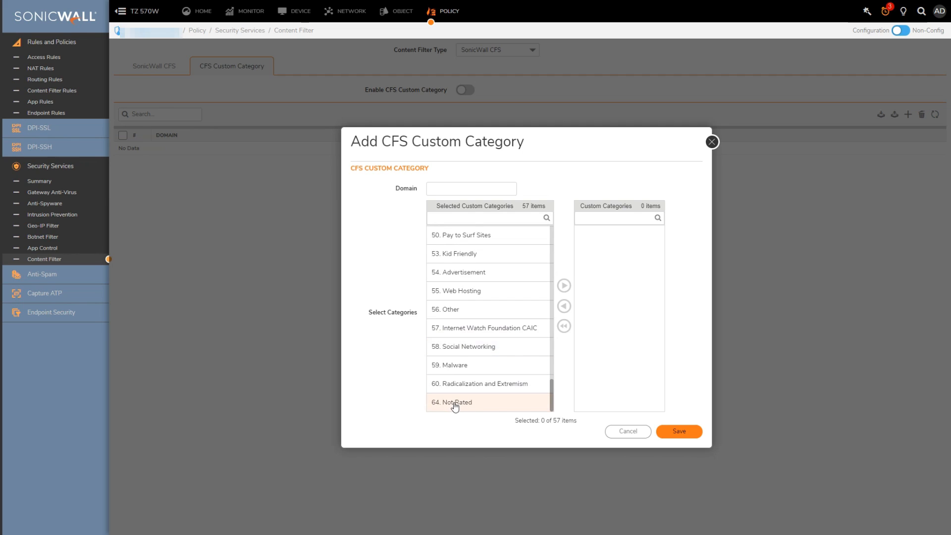
scroll(454, 402, "up", 20)
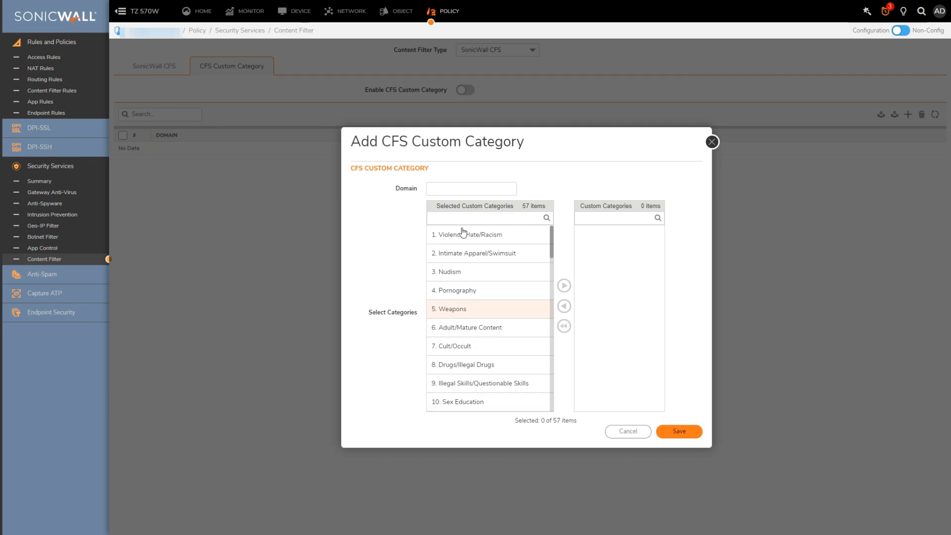
left_click(453, 185)
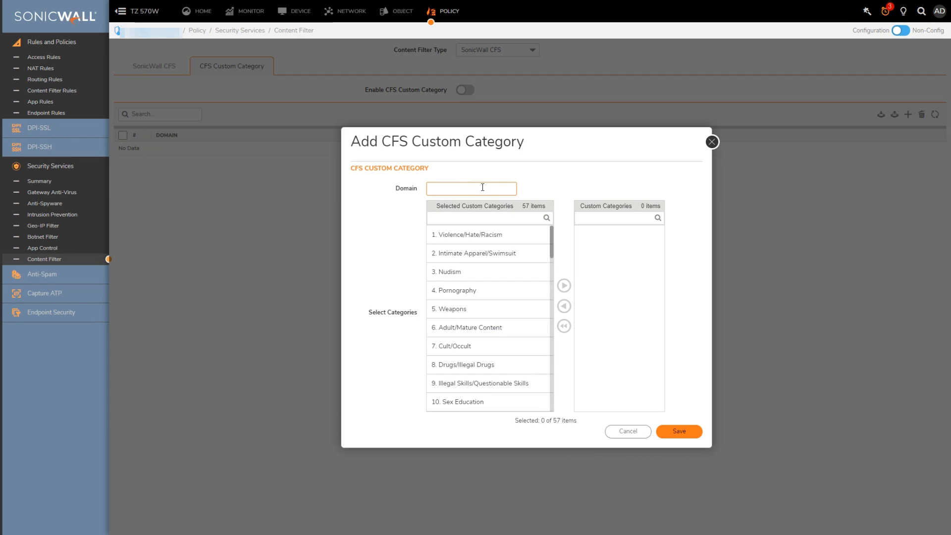
type("tim")
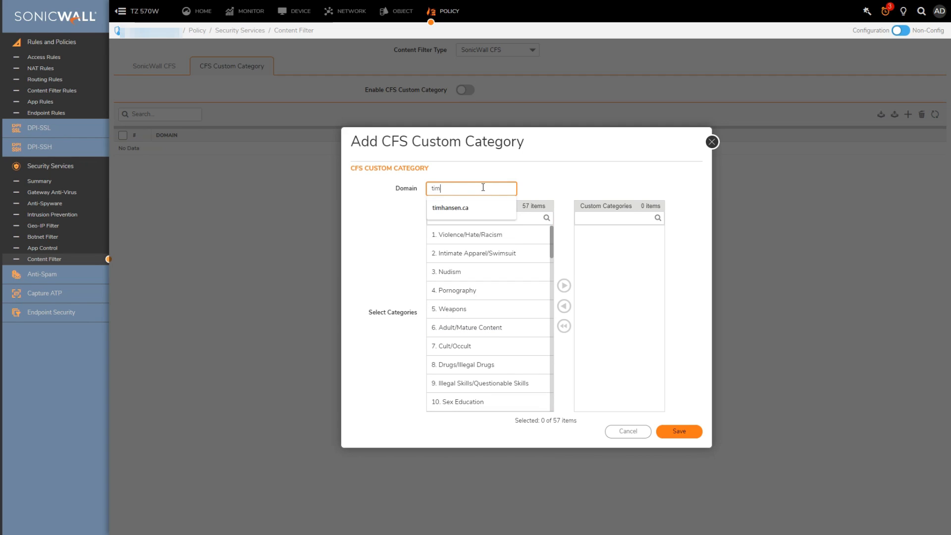
type("hansen.ca")
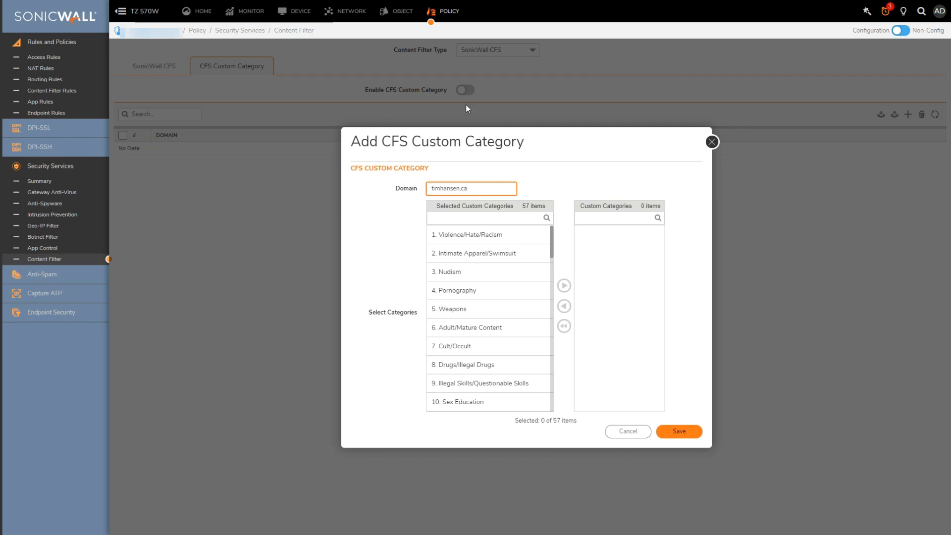
Assign the category 17. Education to the domain in the new custom category entry.
scroll(488, 337, "down", 3)
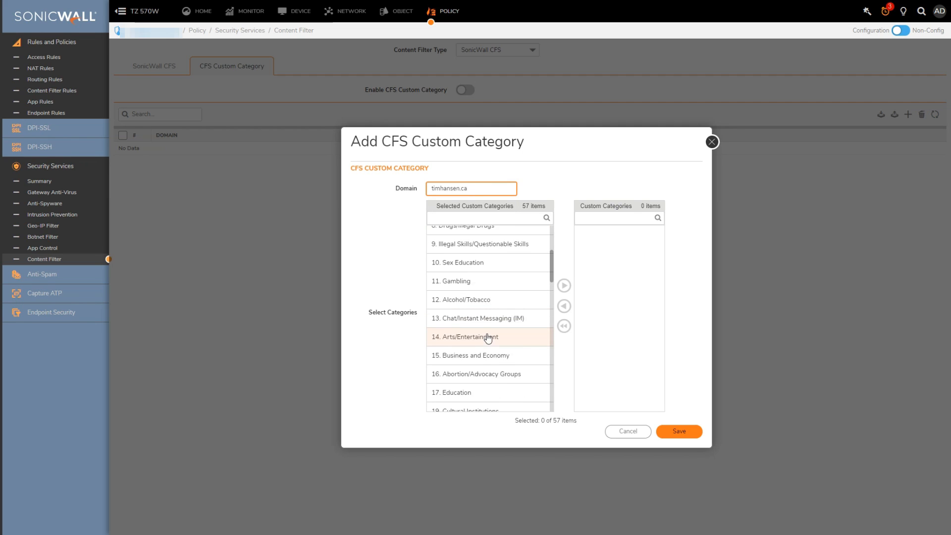
scroll(481, 323, "down", 1)
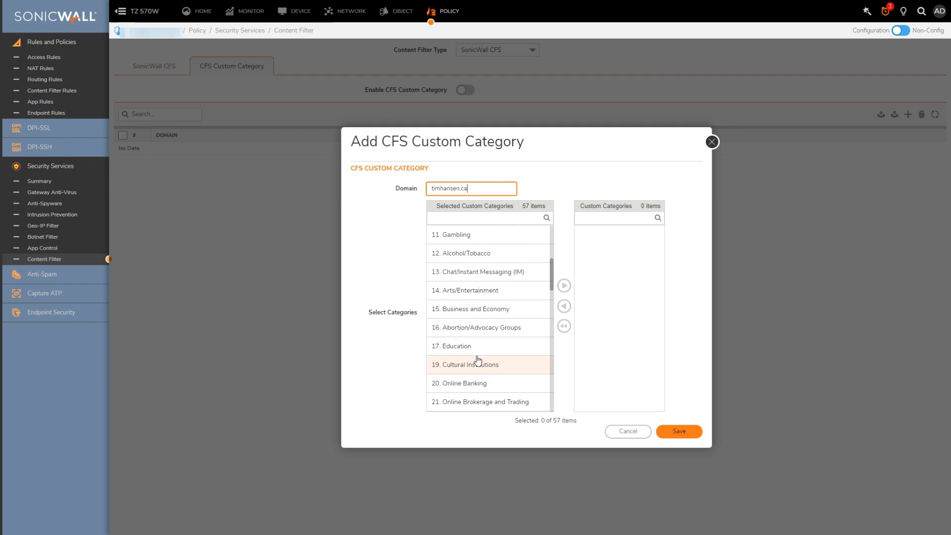
left_click(475, 346)
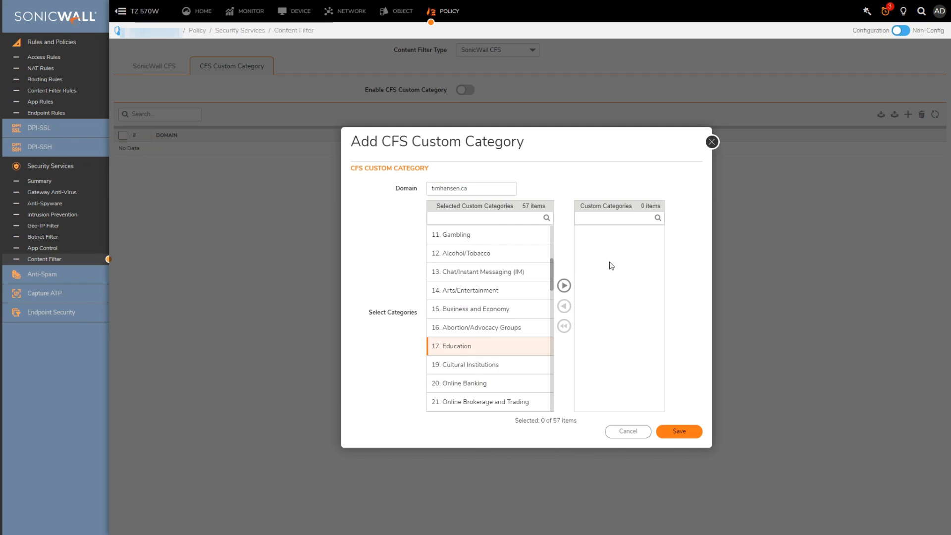
left_click(562, 286)
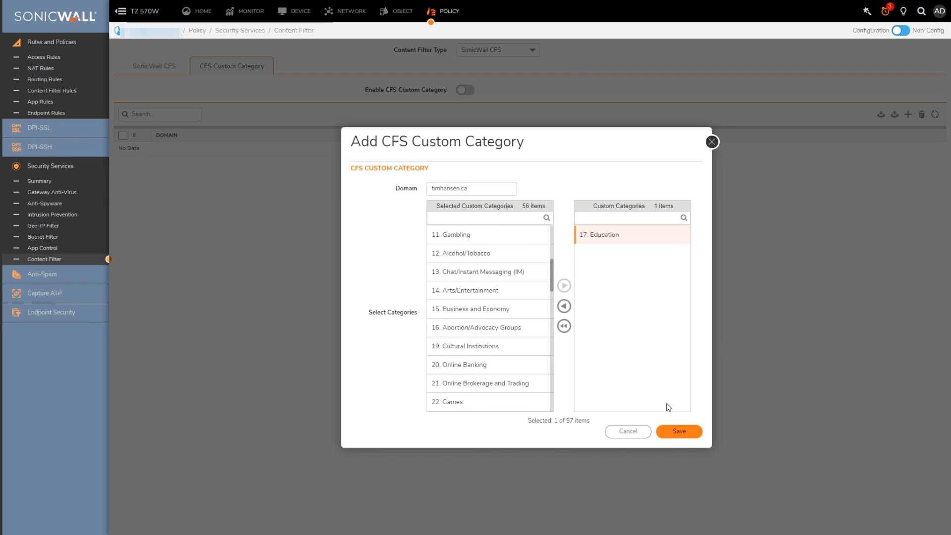
Save the custom category entry, and enable and apply CFS Custom Category.
left_click(688, 431)
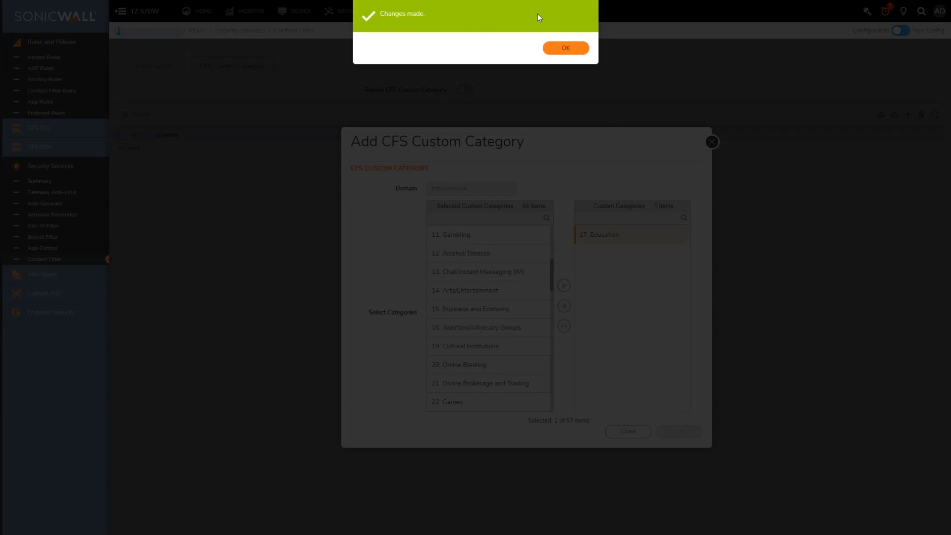
left_click(566, 48)
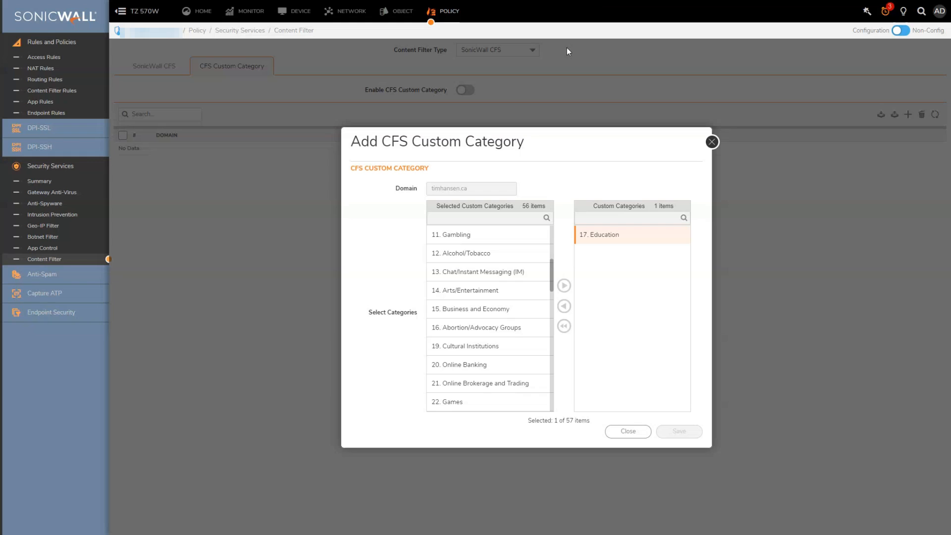
left_click(625, 431)
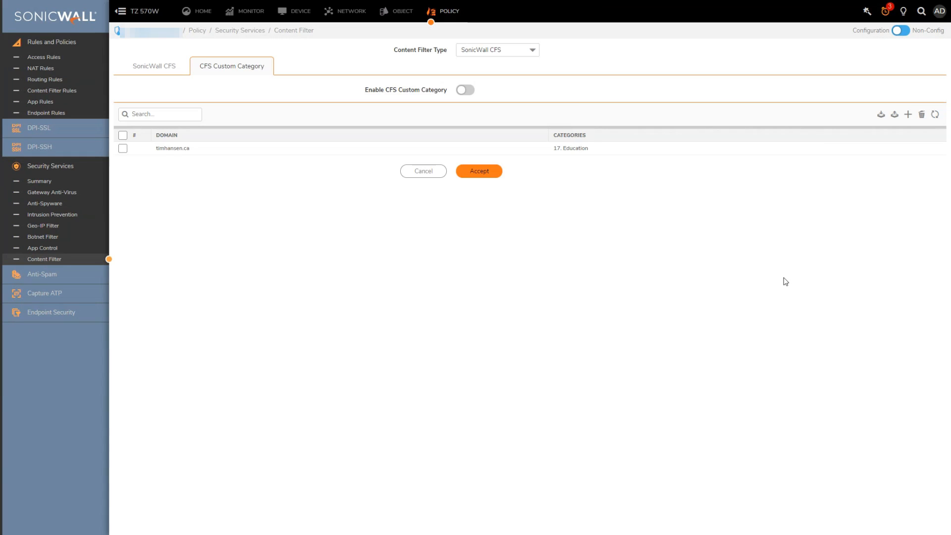
left_click(466, 90)
left_click(482, 172)
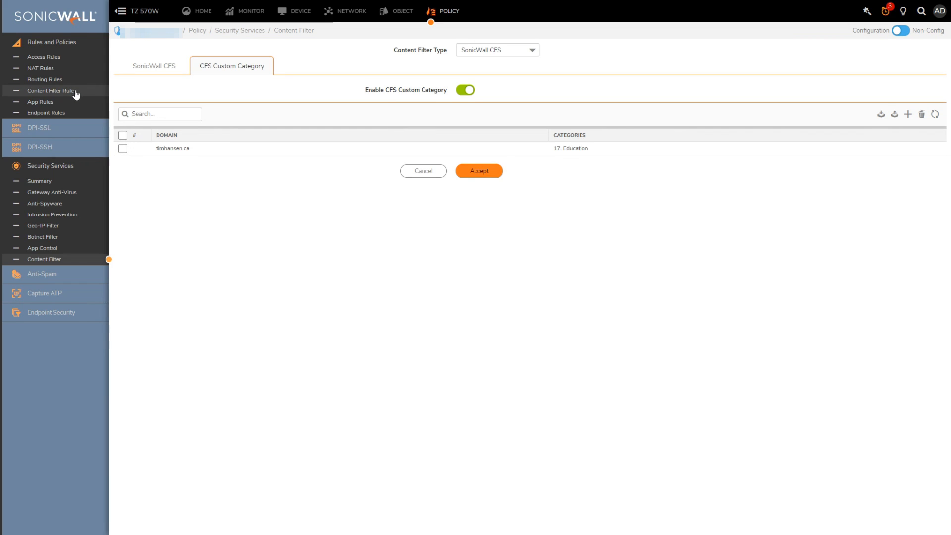
Open the CFS Default Action object for editing from the Content Filter Actions.
left_click(394, 16)
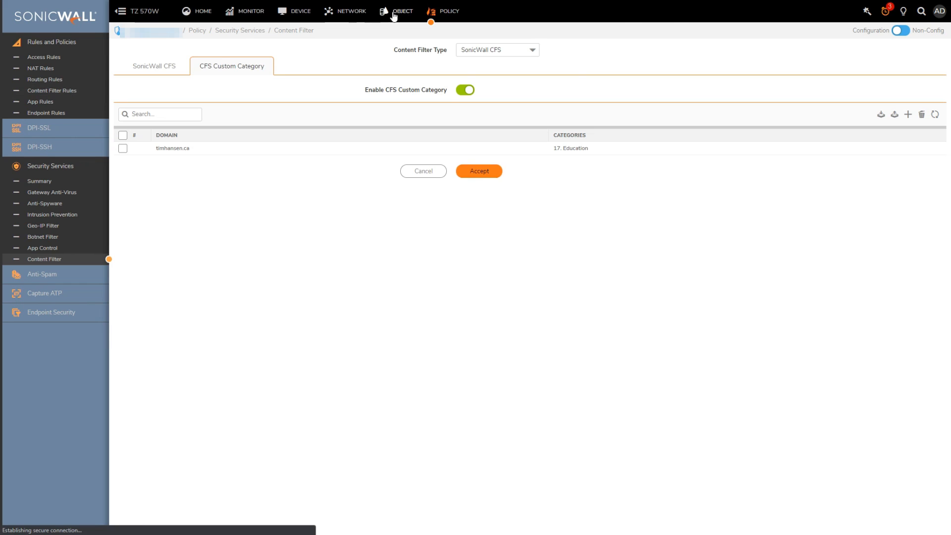
left_click(52, 151)
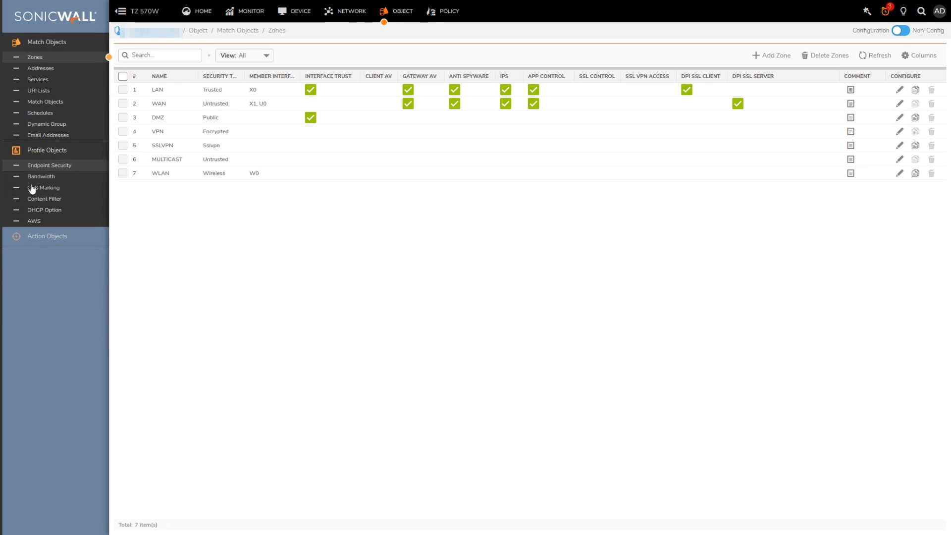
left_click(50, 235)
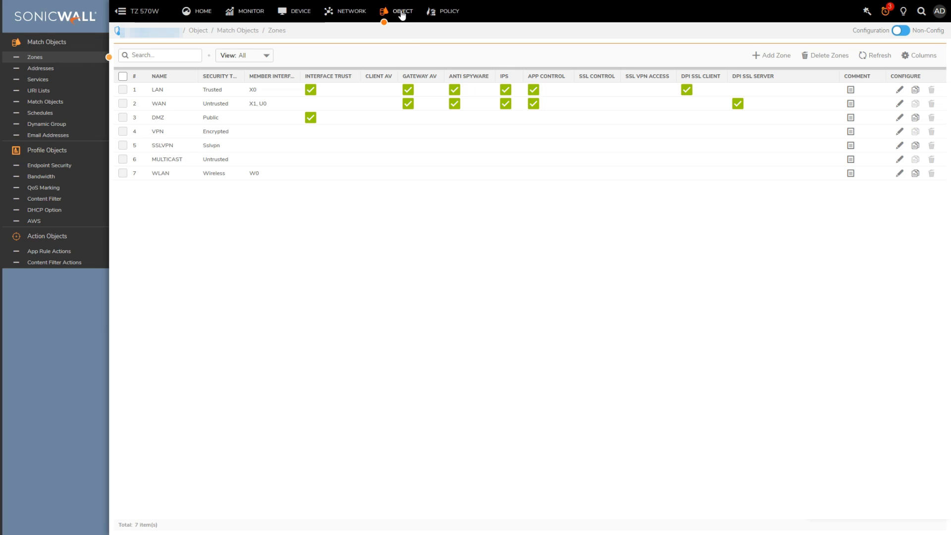
left_click(59, 266)
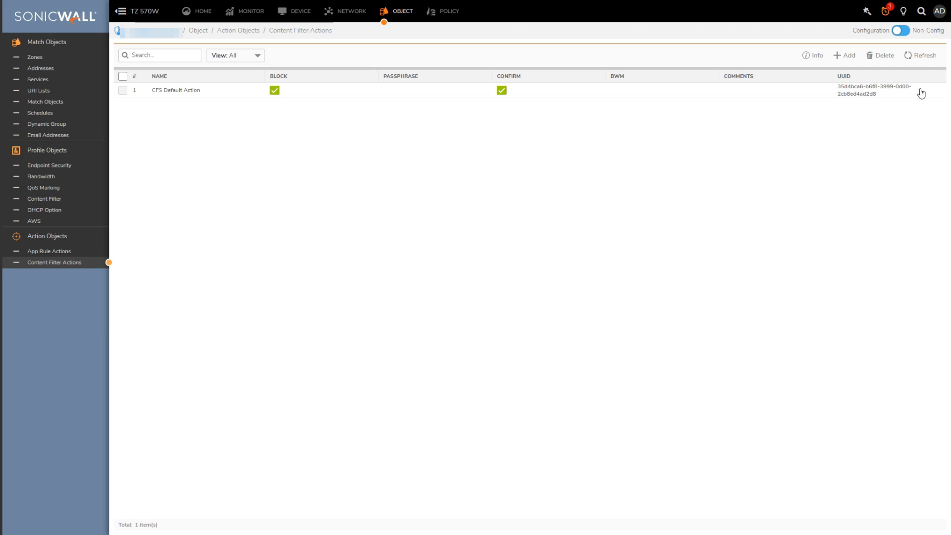
mouse_move(921, 93)
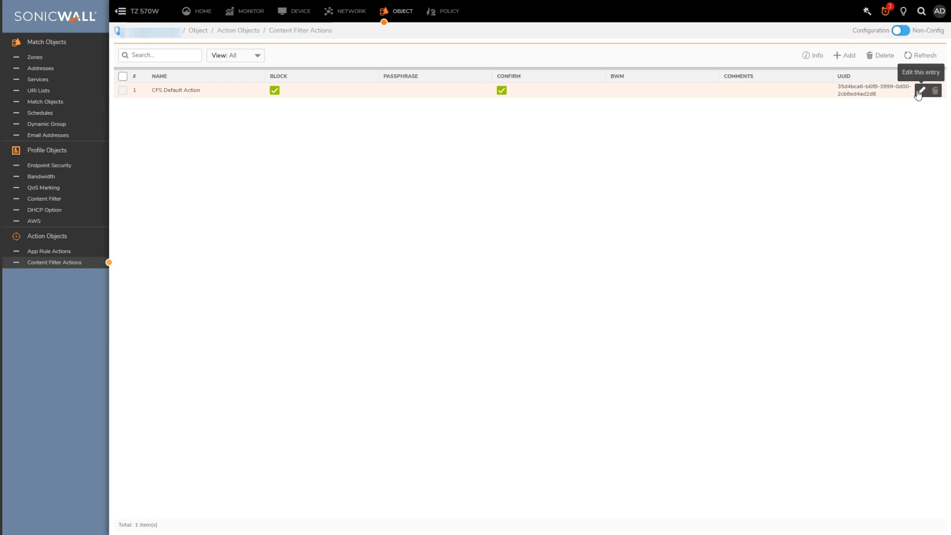
left_click(919, 92)
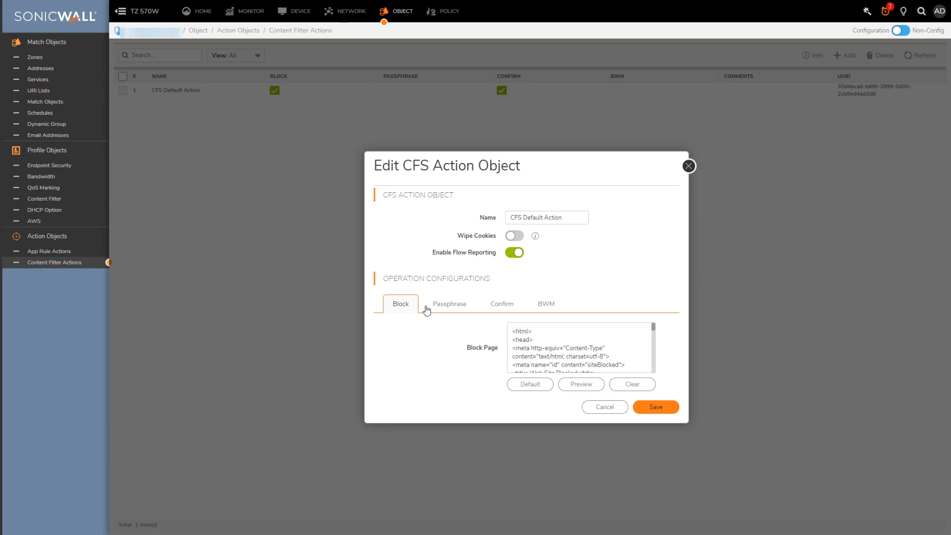
Examine the Passphrase, Confirm and BWM configurations of the default content filter action.
left_click(451, 306)
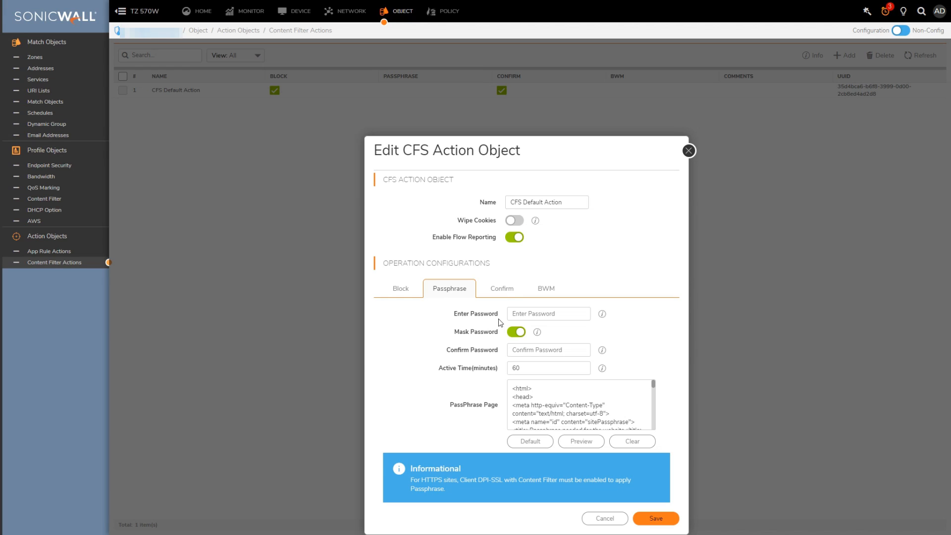
left_click(503, 291)
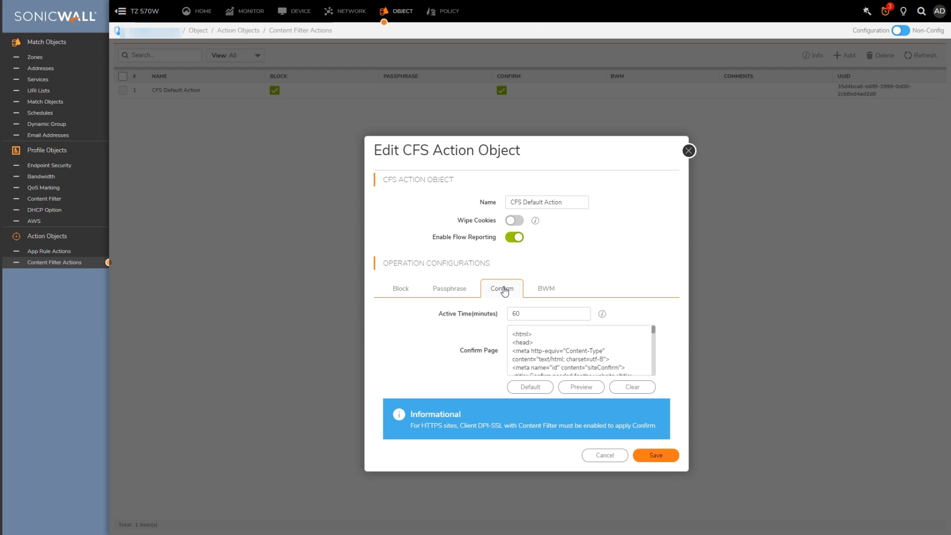
left_click(547, 290)
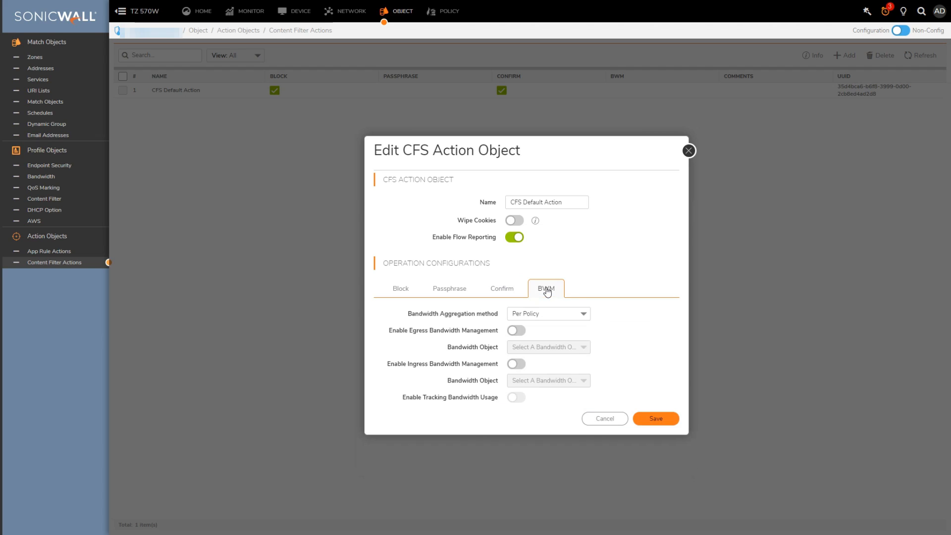
Try enabling egress bandwidth management with its aggregation and bandwidth object options, turn it back off and discard the edit.
left_click(517, 332)
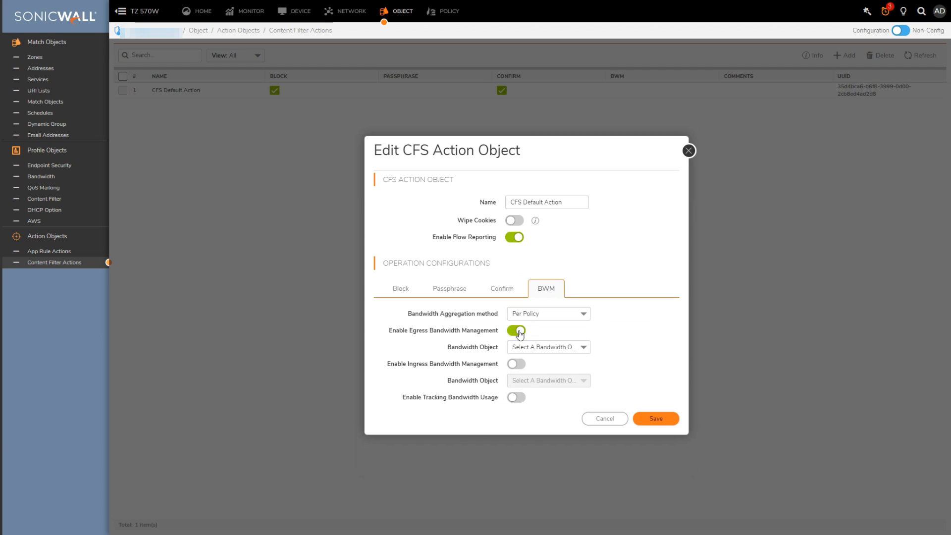
left_click(545, 313)
left_click(542, 335)
left_click(547, 346)
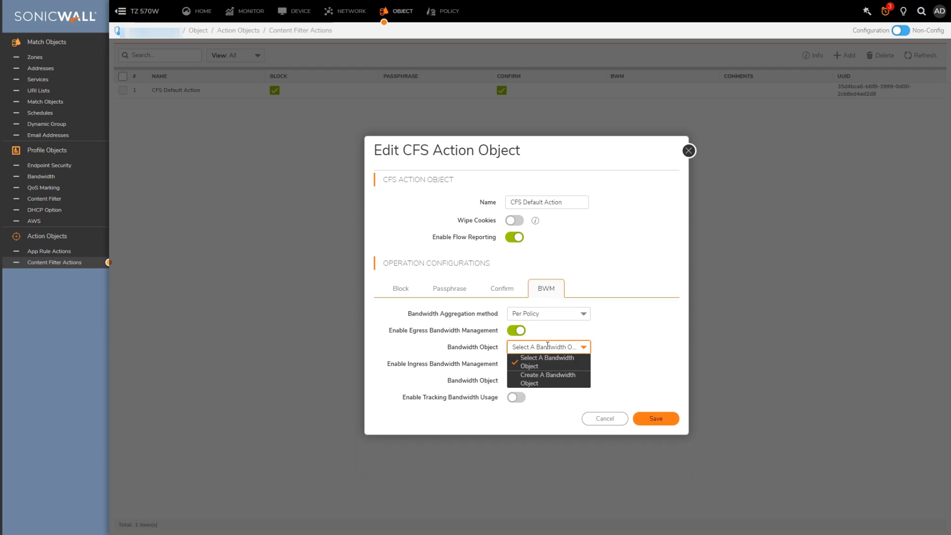
left_click(513, 343)
left_click(516, 330)
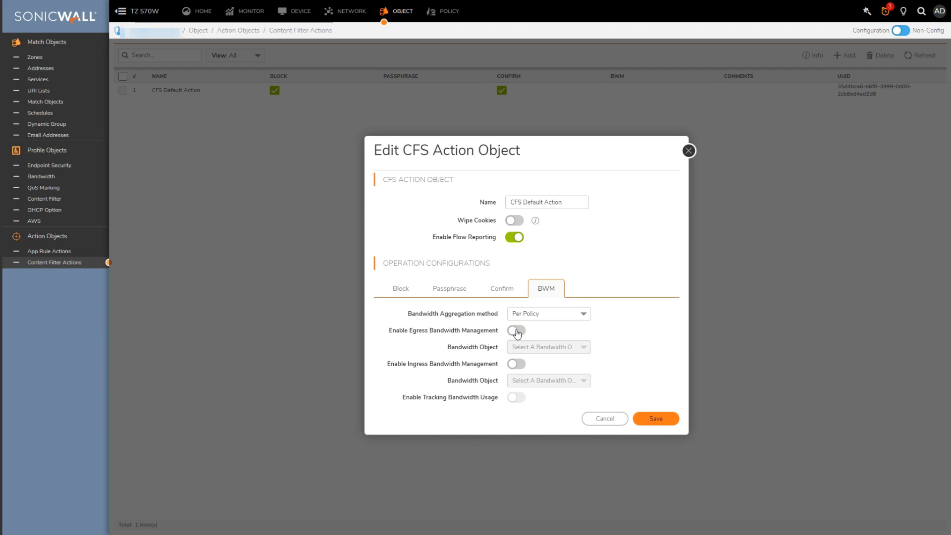
left_click(604, 418)
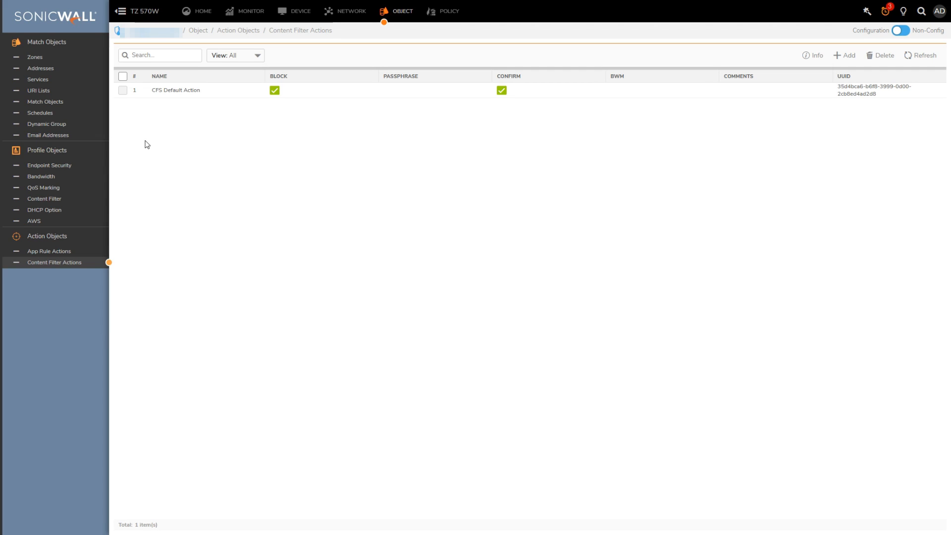
Add a new Content Filter profile object and name it LAN to WAN.
left_click(55, 204)
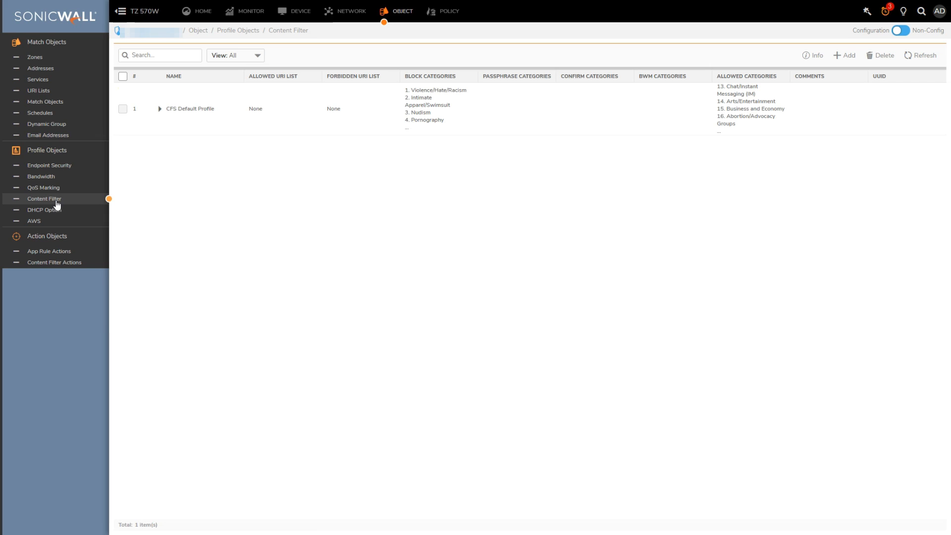
left_click(842, 55)
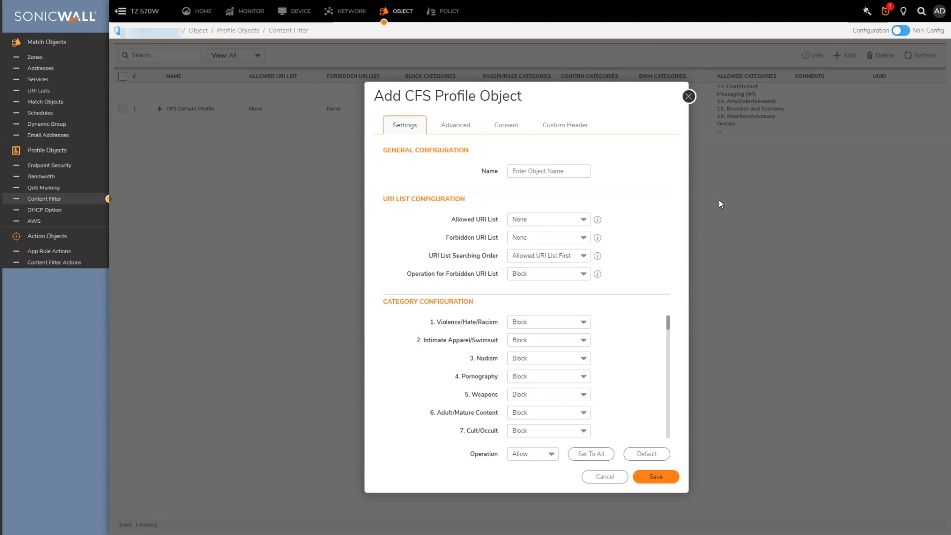
left_click(565, 171)
left_click(564, 171)
type("Lan")
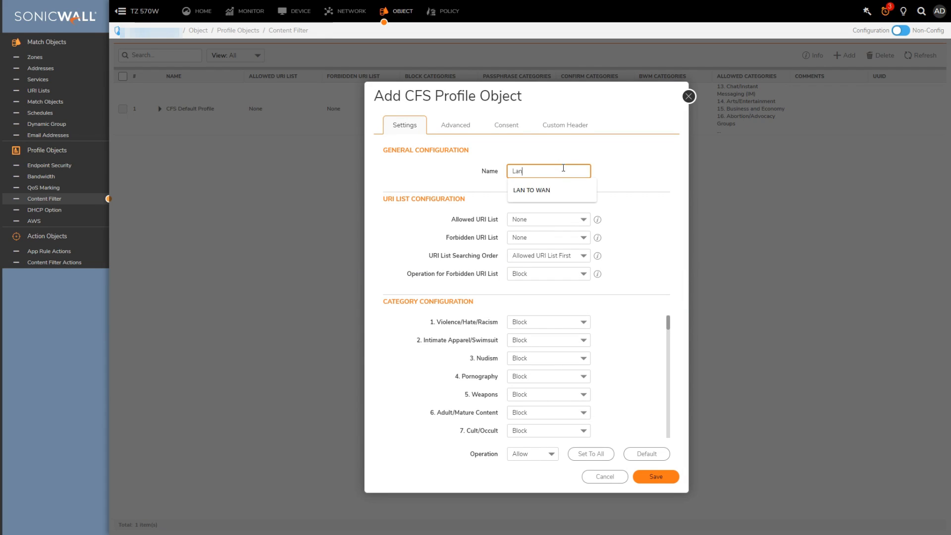
type(" to")
key("ctrl+a")
type("LAN to WAN")
left_click(479, 193)
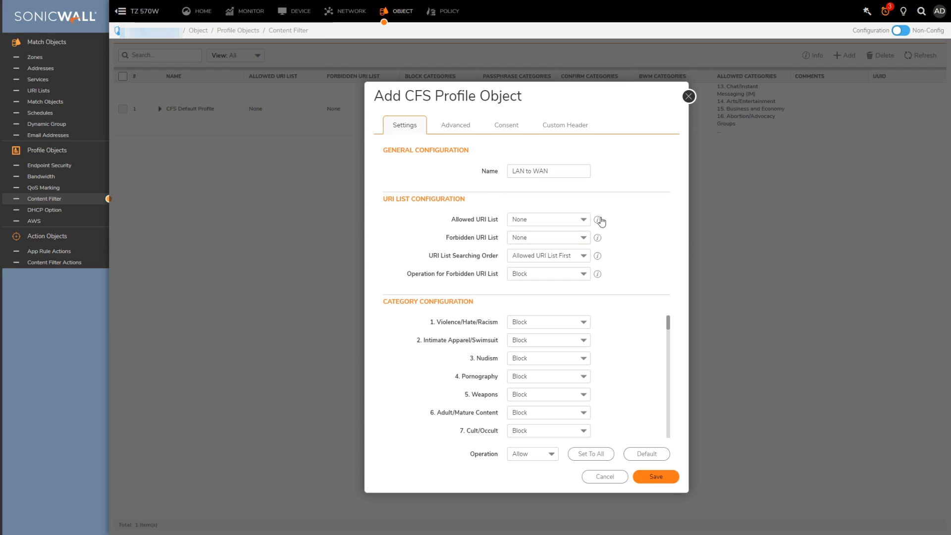
Start creating a URI list object for the profile's Forbidden URI List.
mouse_move(599, 221)
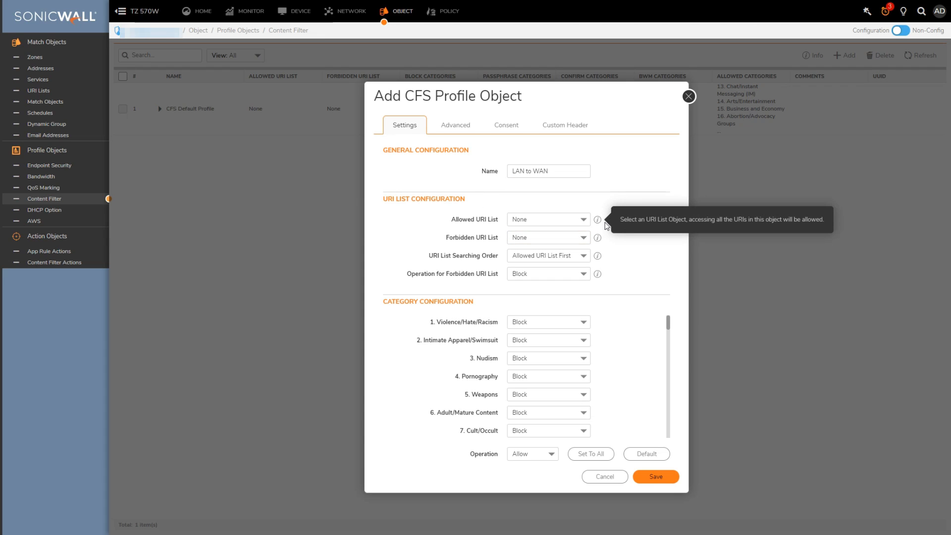
mouse_move(597, 255)
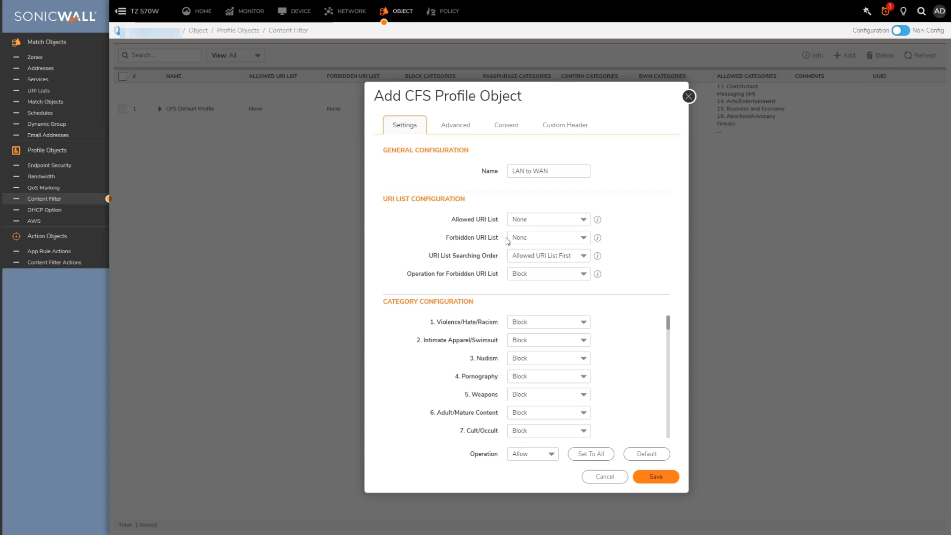
left_click(586, 237)
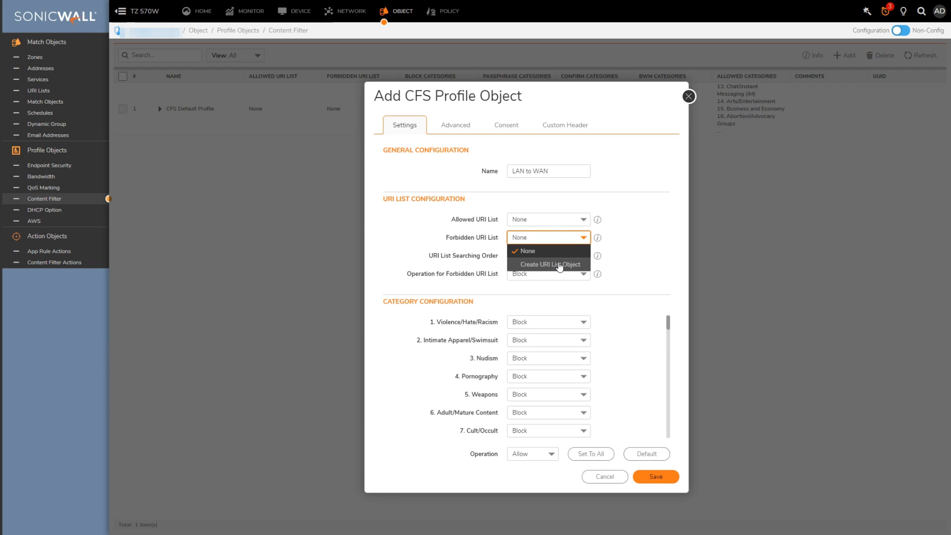
left_click(559, 265)
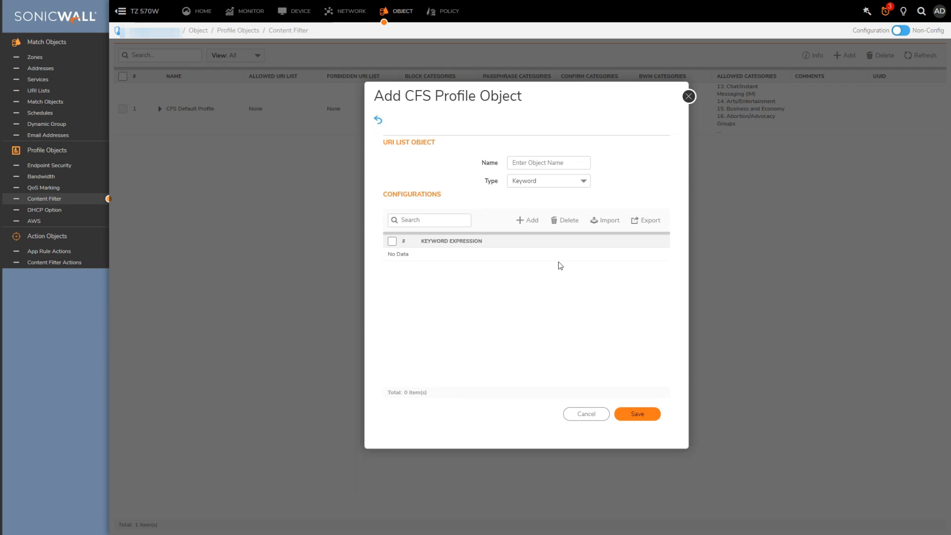
Try the Domain type for the URI list object with example.com as the domain, and discard the entry.
left_click(541, 184)
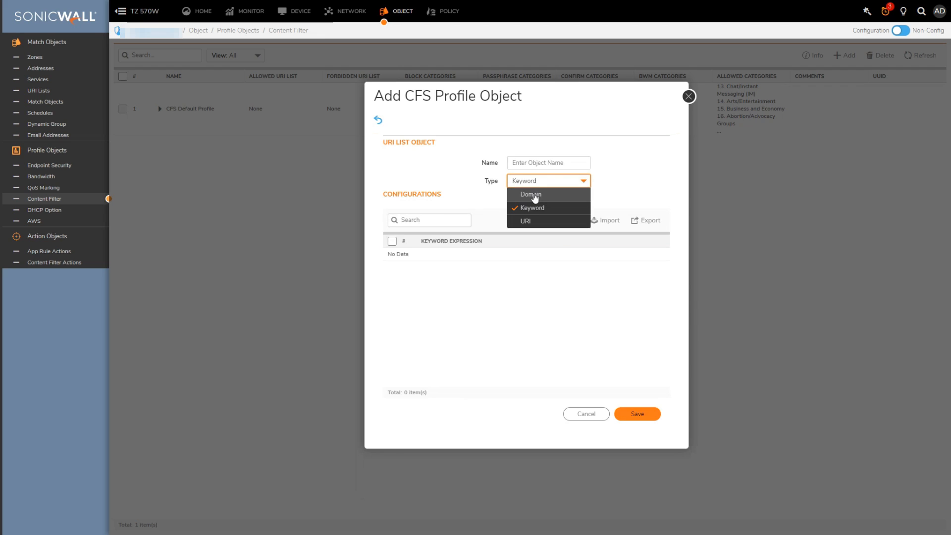
left_click(534, 195)
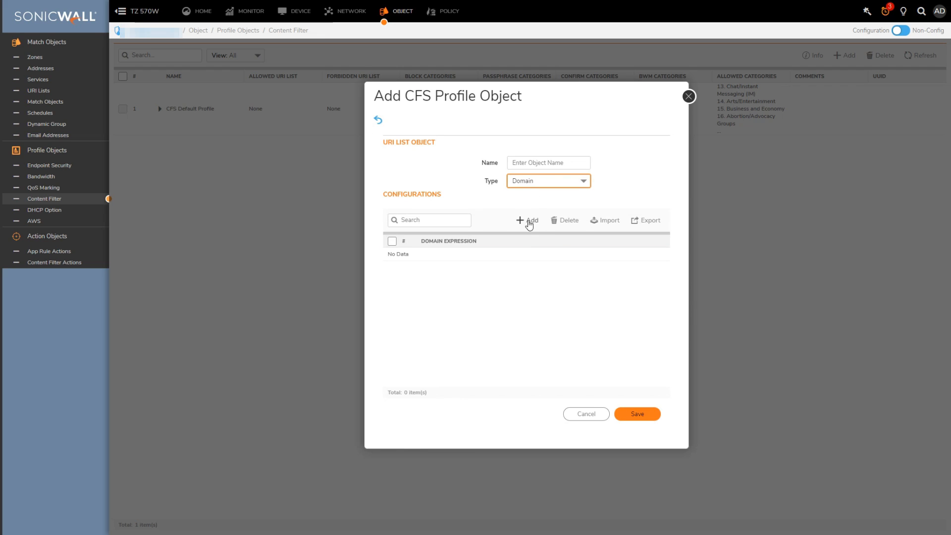
left_click(528, 220)
left_click(537, 287)
type("exa")
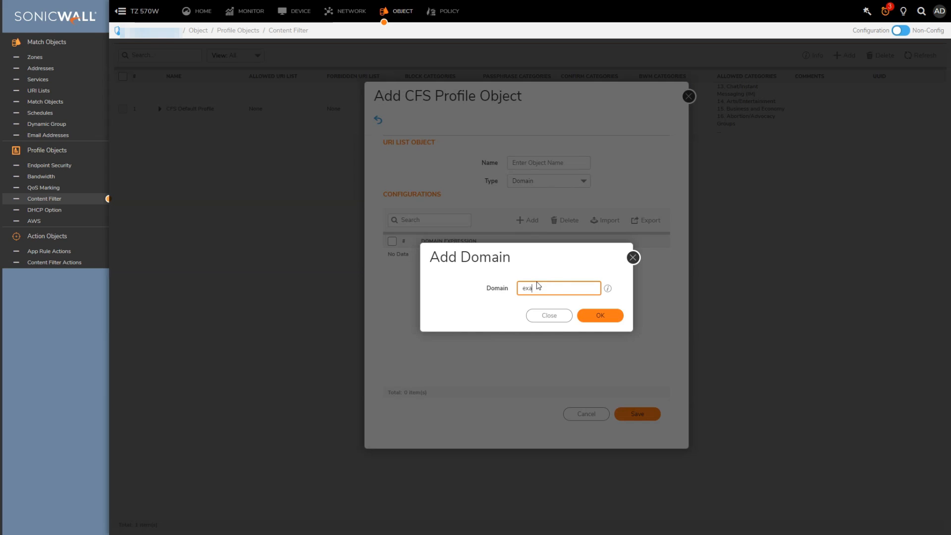
type("mple.com")
left_click(547, 321)
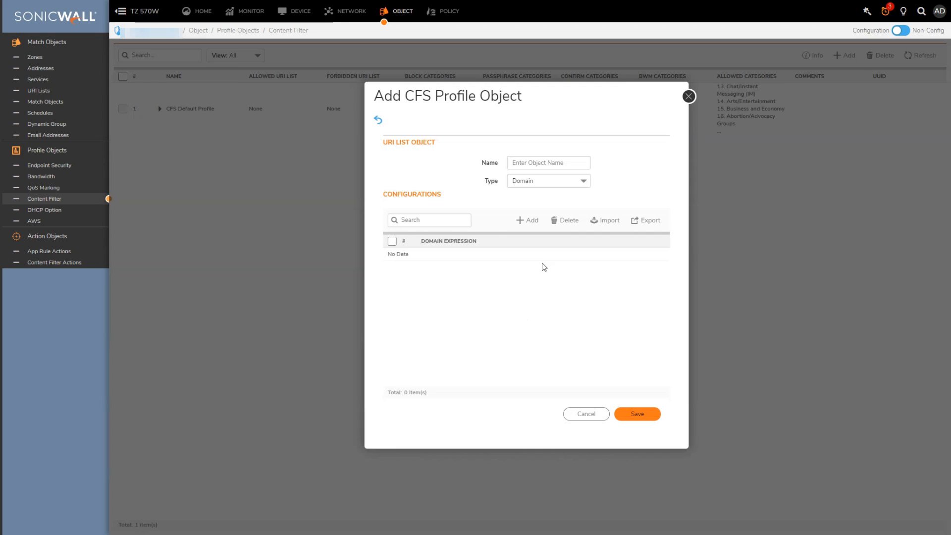
Try the URI type for the URI list object with example.com/news.html as the URI, and discard the entry.
left_click(535, 182)
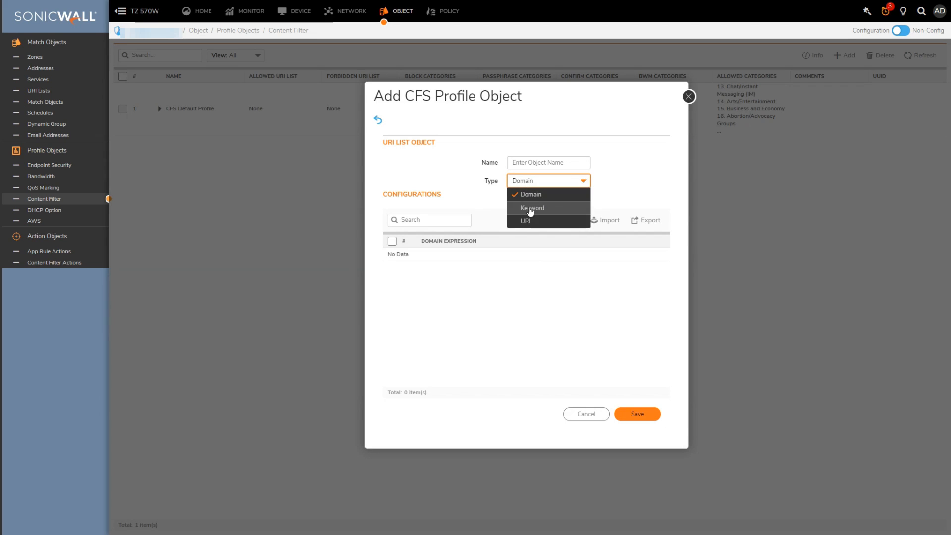
left_click(539, 221)
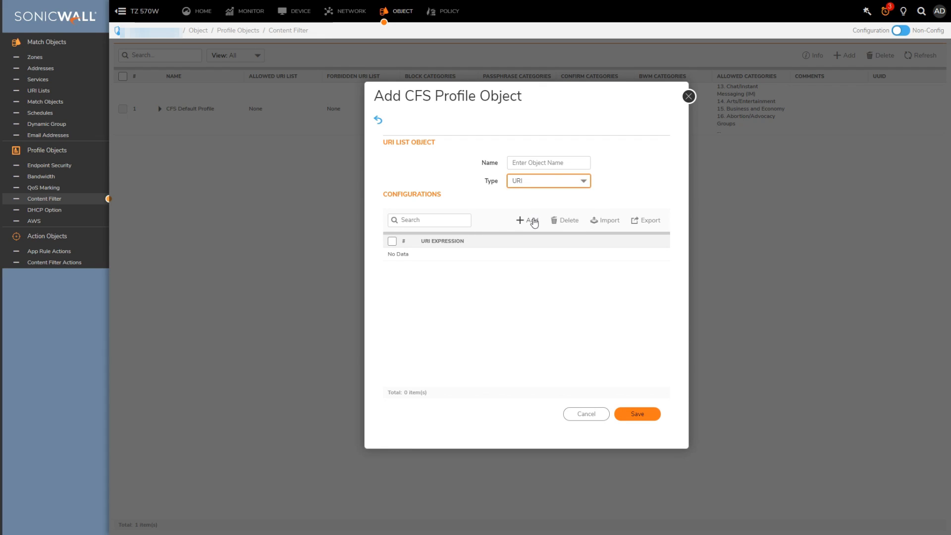
left_click(530, 220)
left_click(557, 292)
type("e")
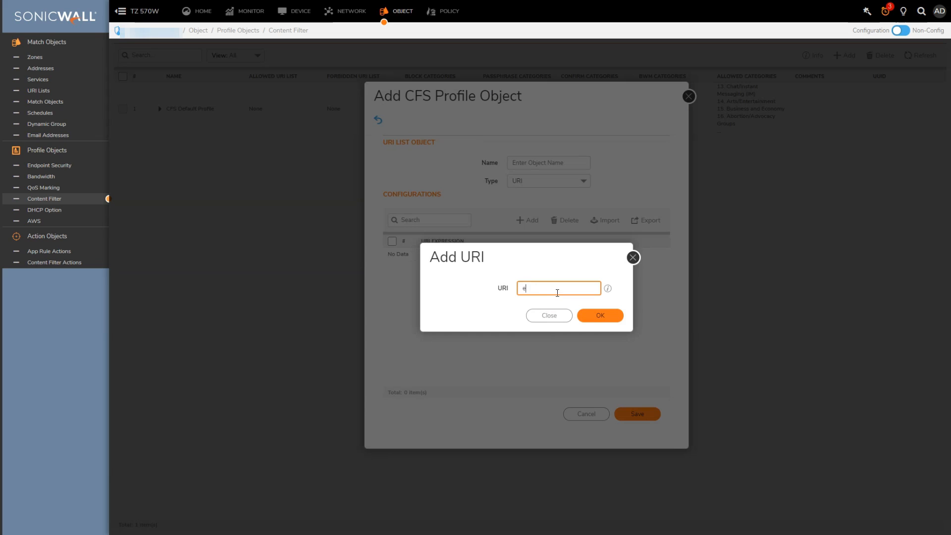
type("xample.com/news.html")
left_click(548, 316)
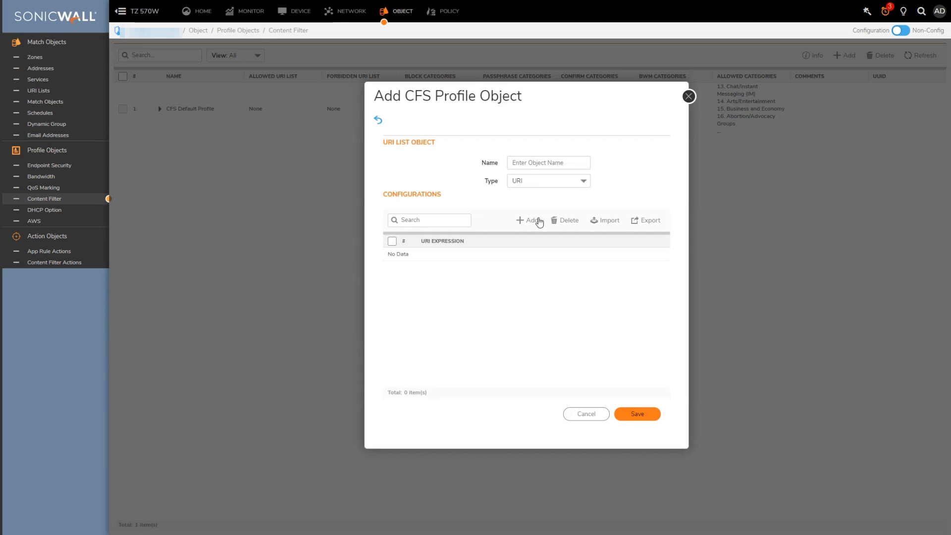
Set the URI list object's type to Keyword and add the keyword yellow.
left_click(529, 182)
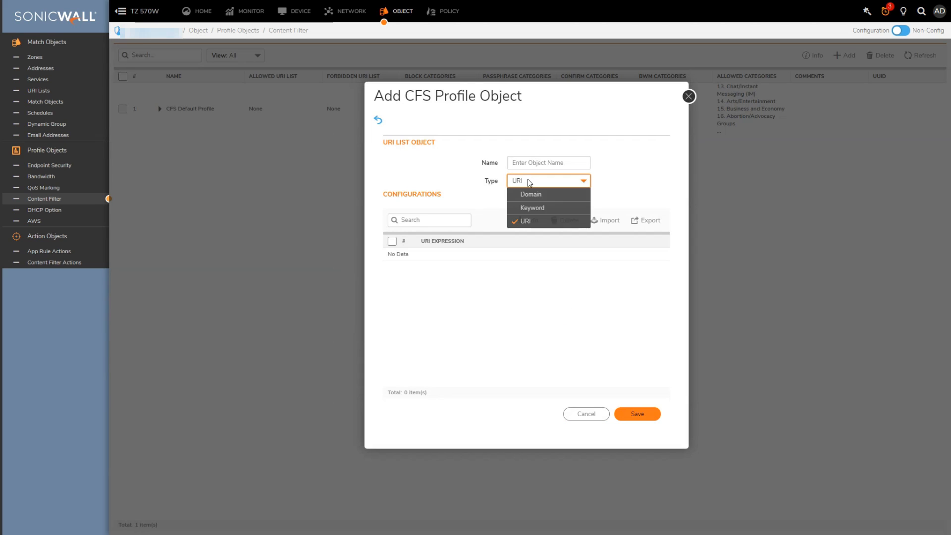
left_click(540, 208)
left_click(526, 221)
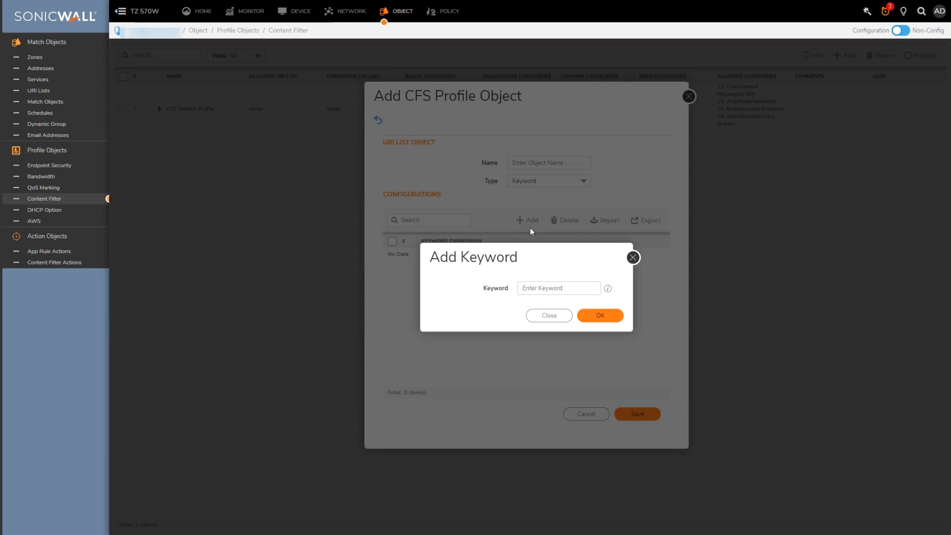
left_click(526, 289)
type("yellow")
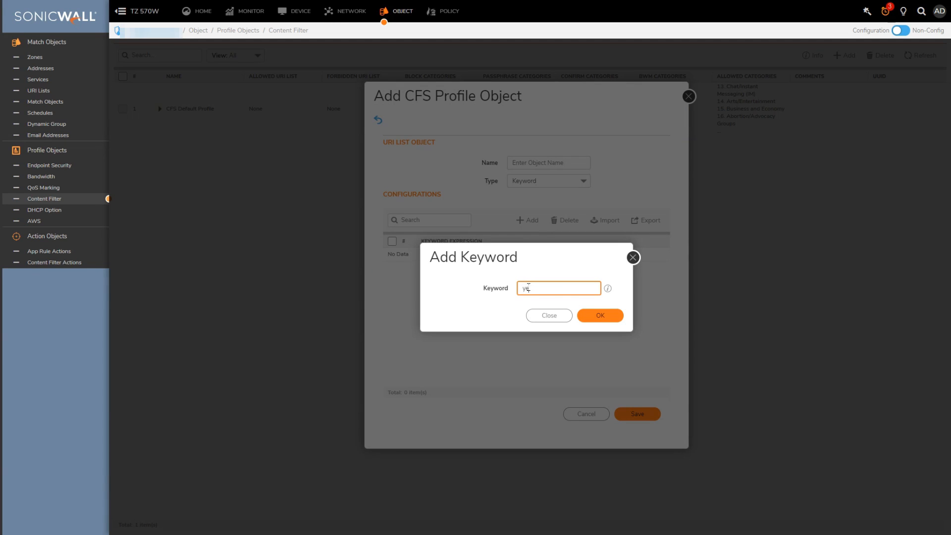
left_click(600, 315)
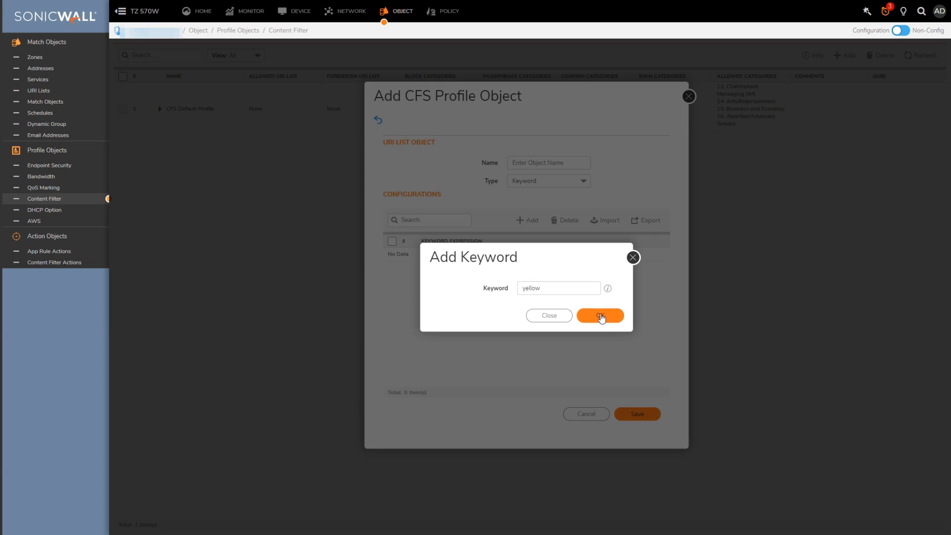
Name the URI list object yellow, save it and return to the profile settings.
left_click(525, 159)
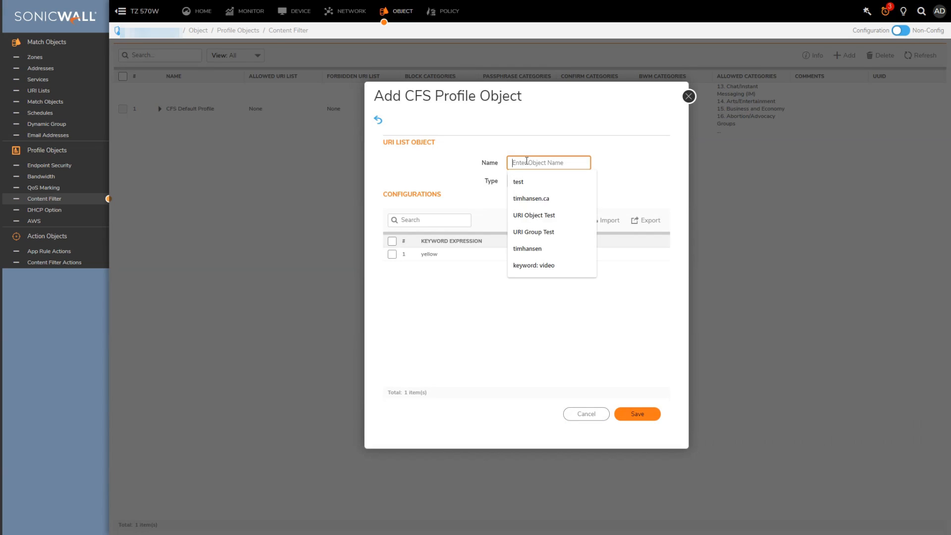
type("yellow")
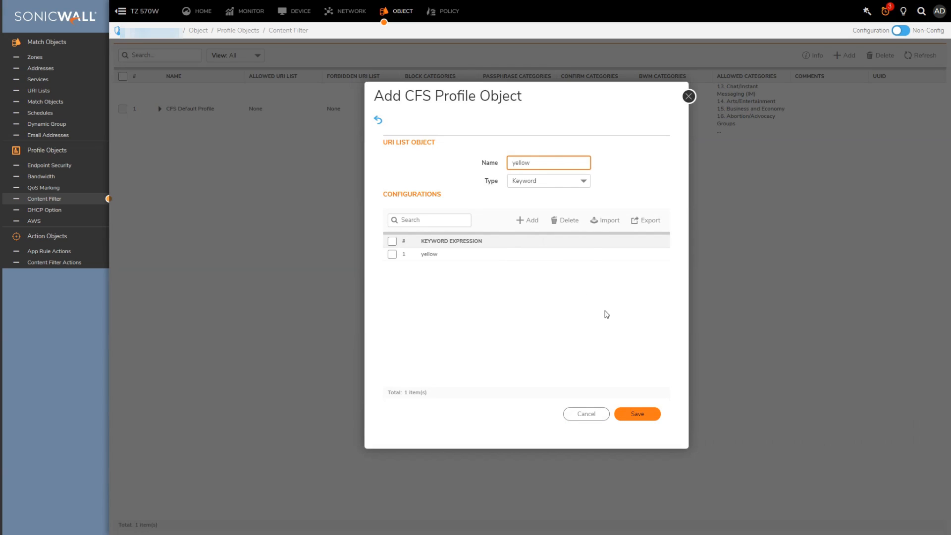
left_click(637, 415)
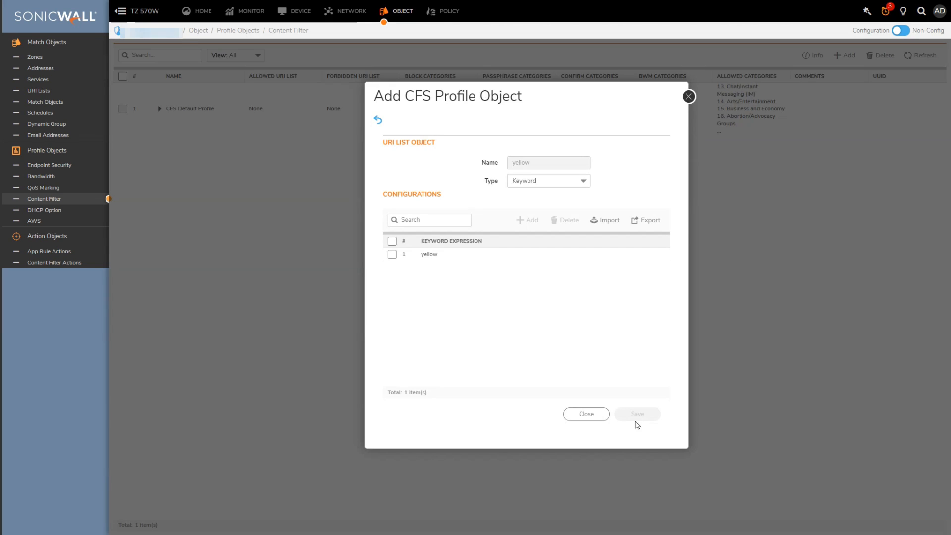
left_click(593, 420)
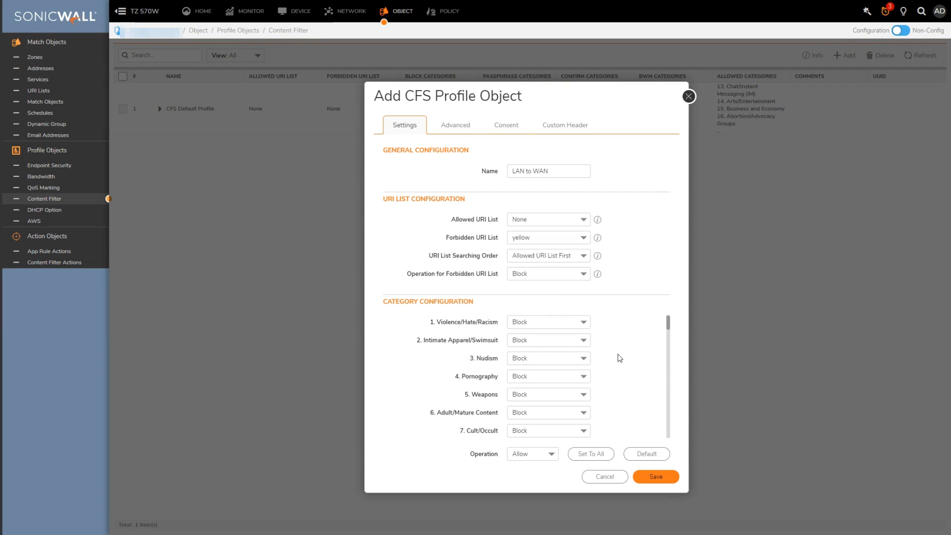
Examine the profile's full category list and the operations available for the Violence/Hate/Racism category.
scroll(619, 358, "down", 5)
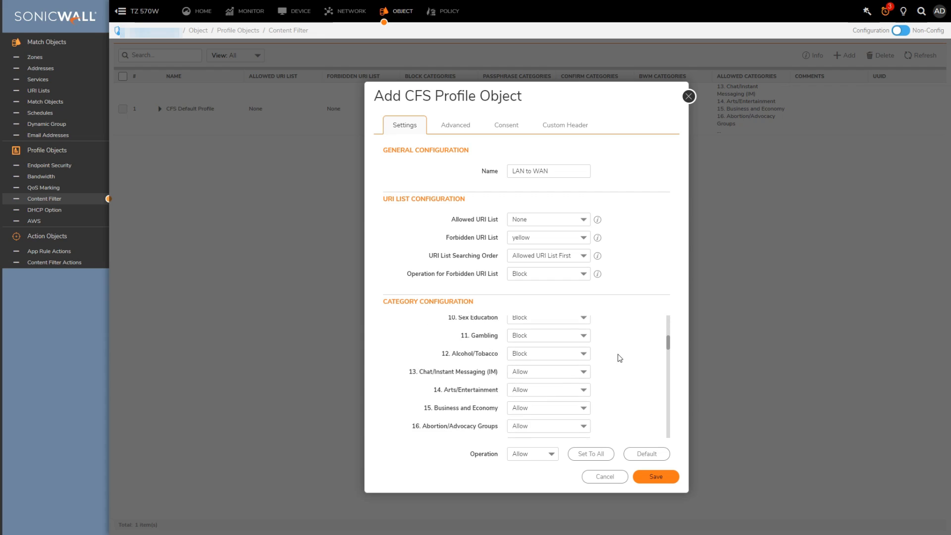
scroll(619, 357, "down", 10)
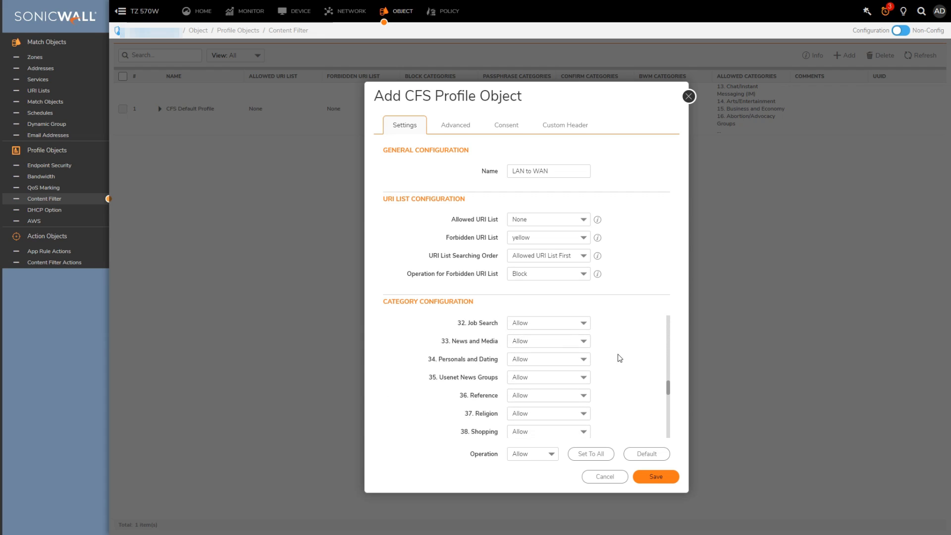
scroll(618, 357, "down", 8)
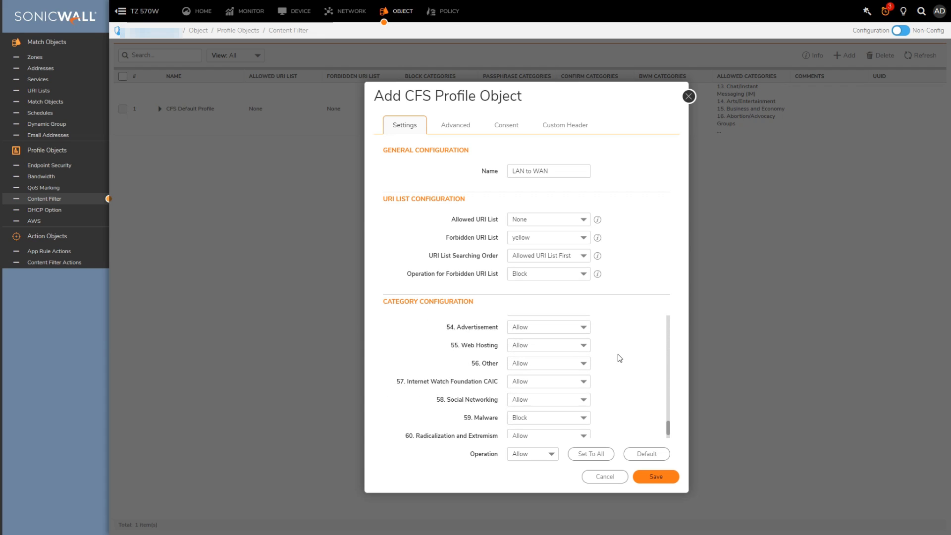
scroll(618, 358, "down", 1)
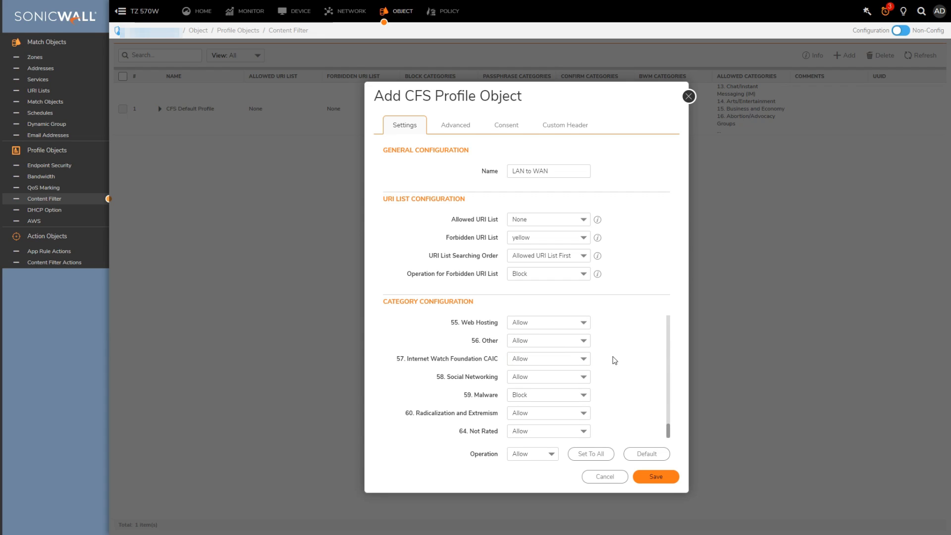
scroll(612, 355, "up", 4)
scroll(612, 355, "up", 15)
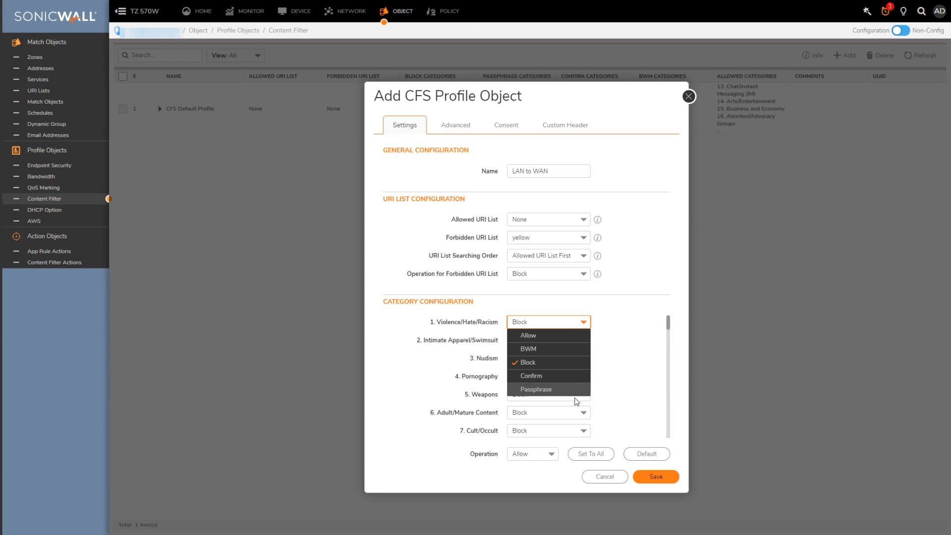
left_click(646, 365)
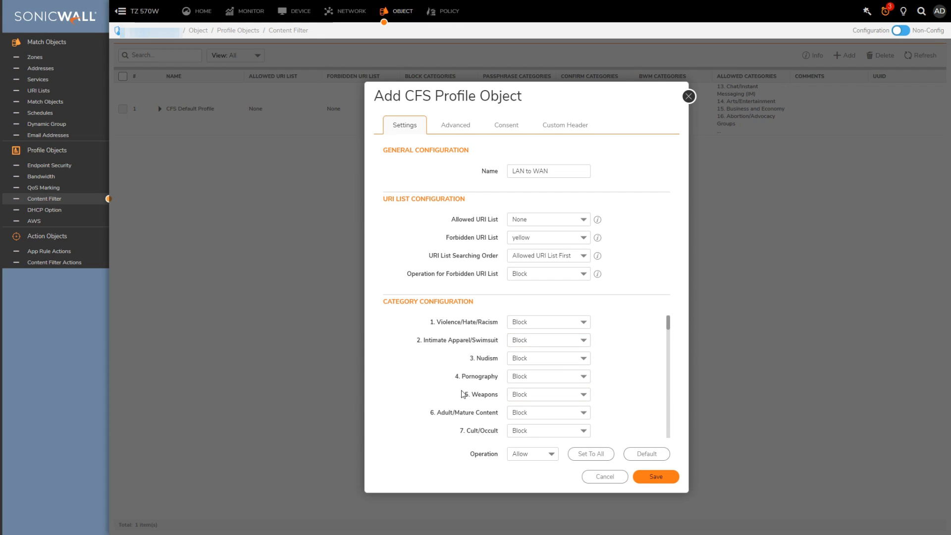
Set the operation for the Weapons category to Confirm.
scroll(464, 394, "down", 3)
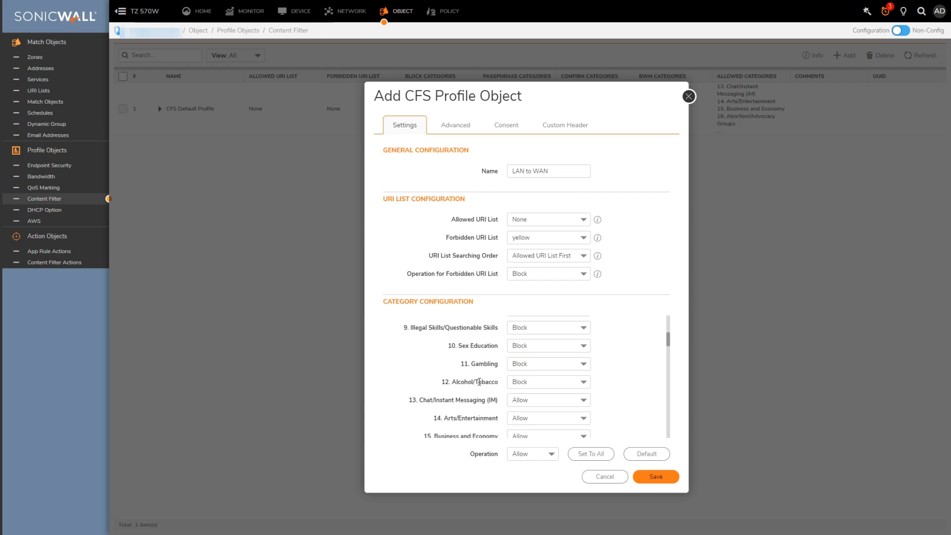
scroll(479, 381, "down", 10)
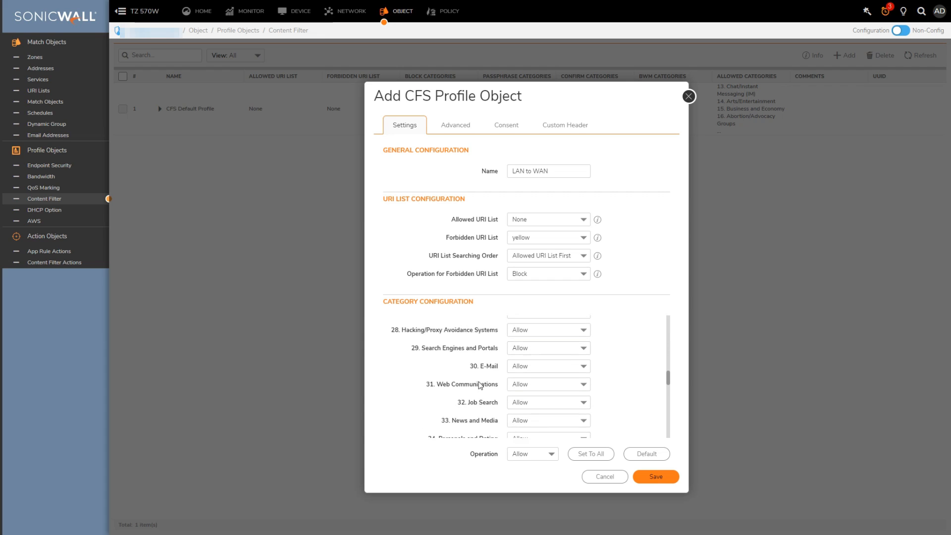
scroll(479, 381, "up", 13)
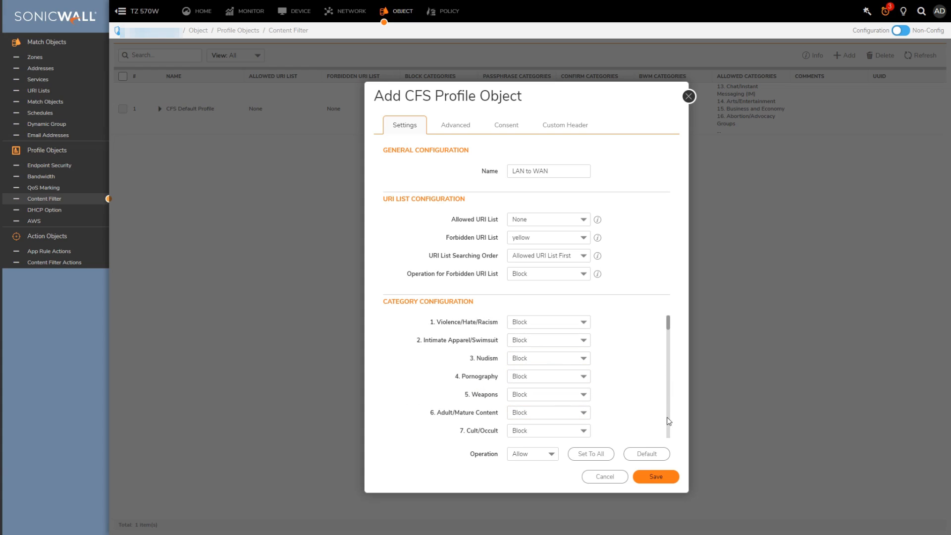
left_click(566, 394)
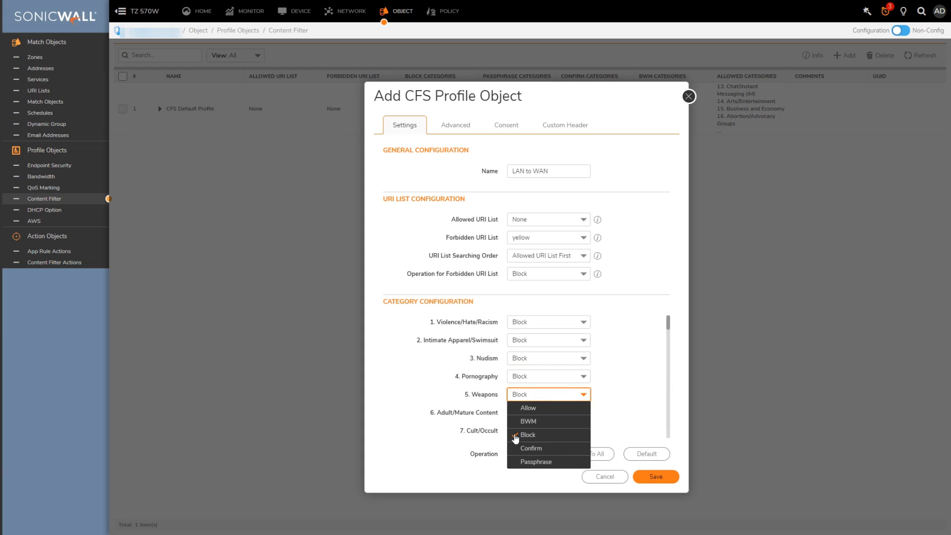
left_click(541, 450)
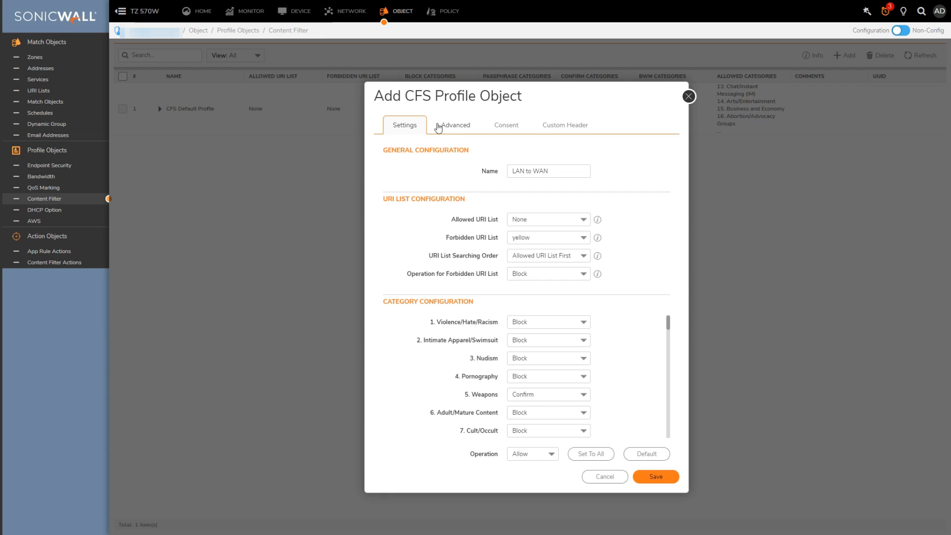
Enable HTTPS content filtering in the profile's advanced settings.
left_click(437, 127)
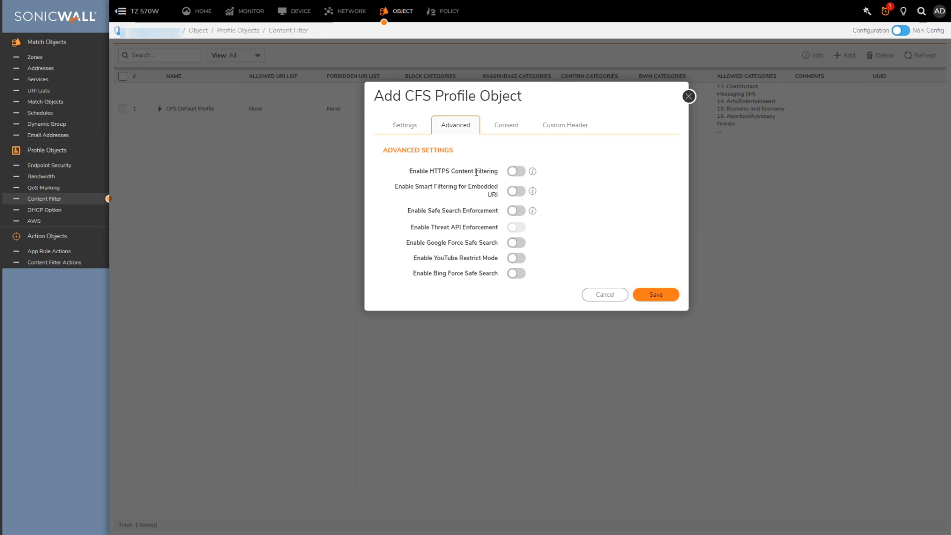
left_click(515, 171)
mouse_move(534, 174)
Review the profile's consent and custom header settings, save the profile and return to the profile list.
left_click(509, 129)
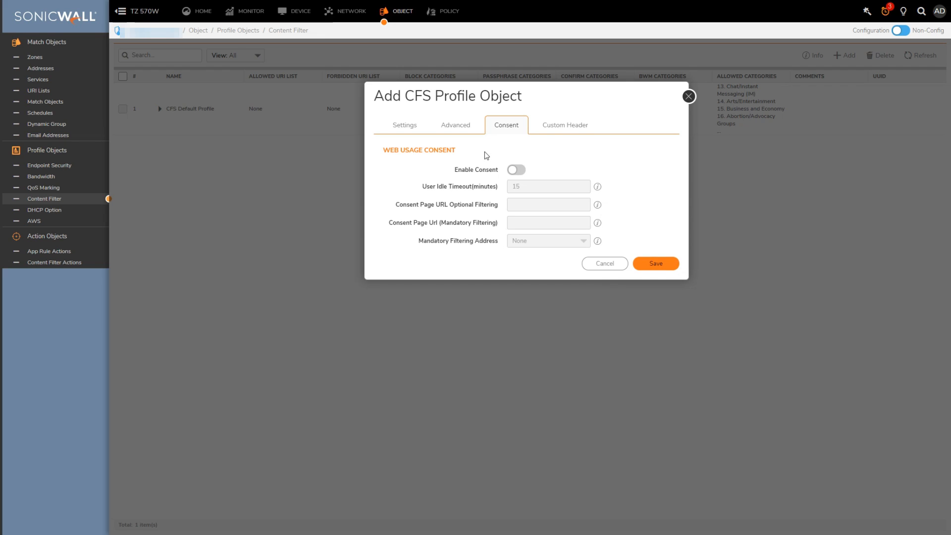
left_click(567, 129)
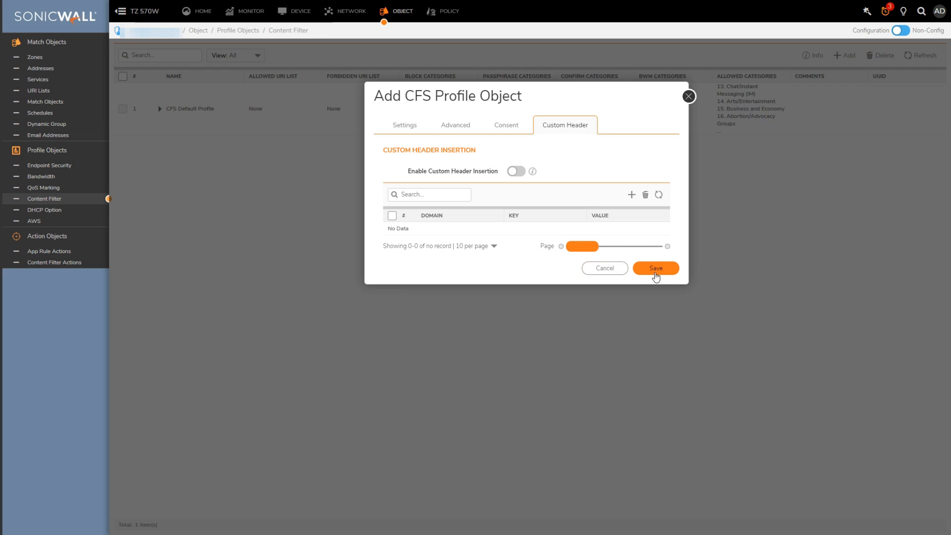
left_click(655, 272)
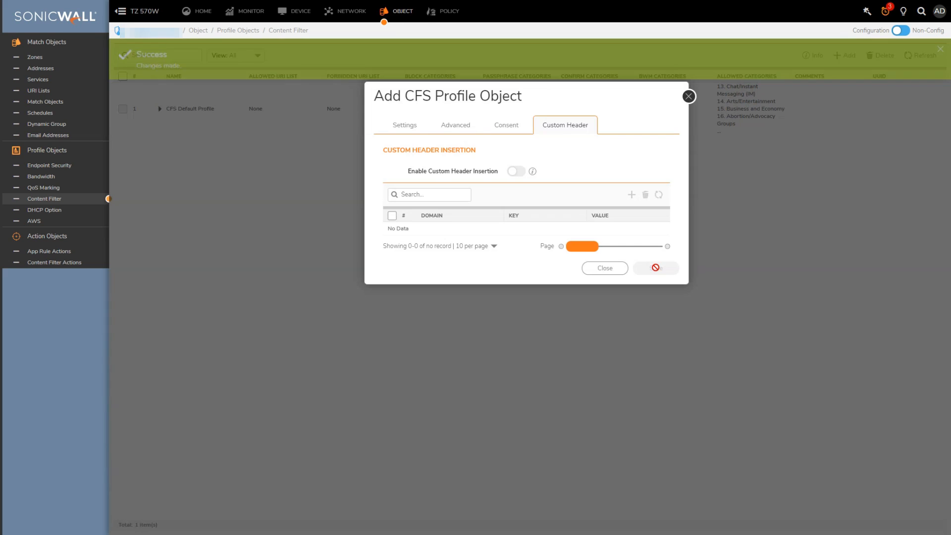
left_click(605, 268)
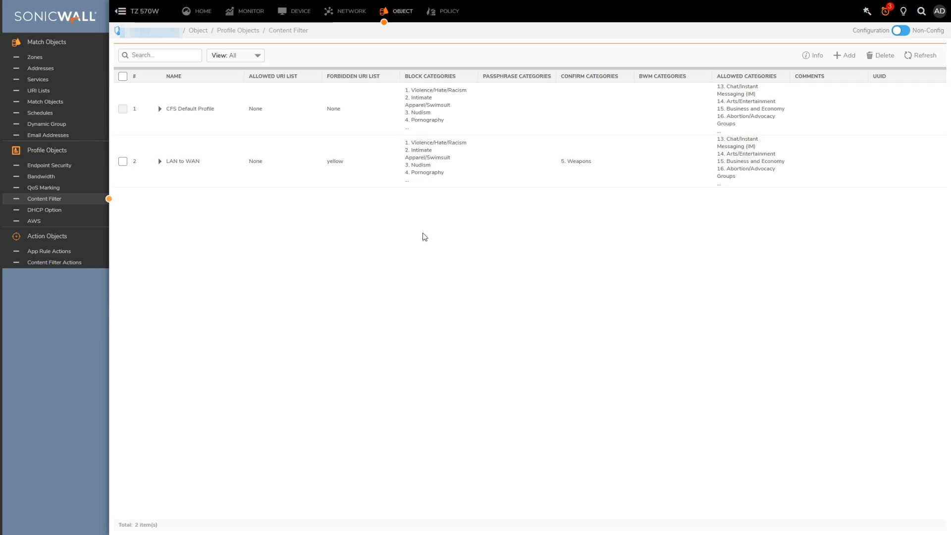
Go to the content filter rules and inspect the profile details of the CFS Default Policy.
left_click(444, 13)
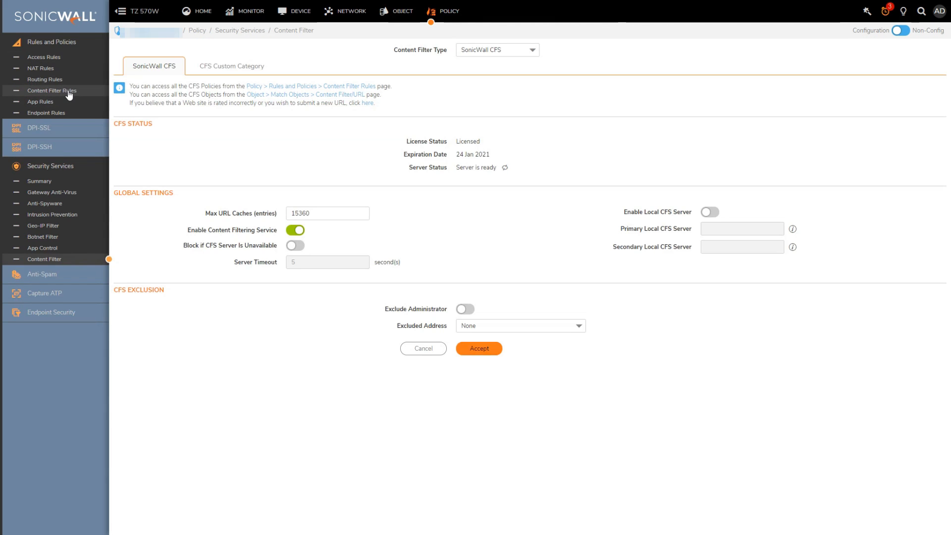
left_click(69, 94)
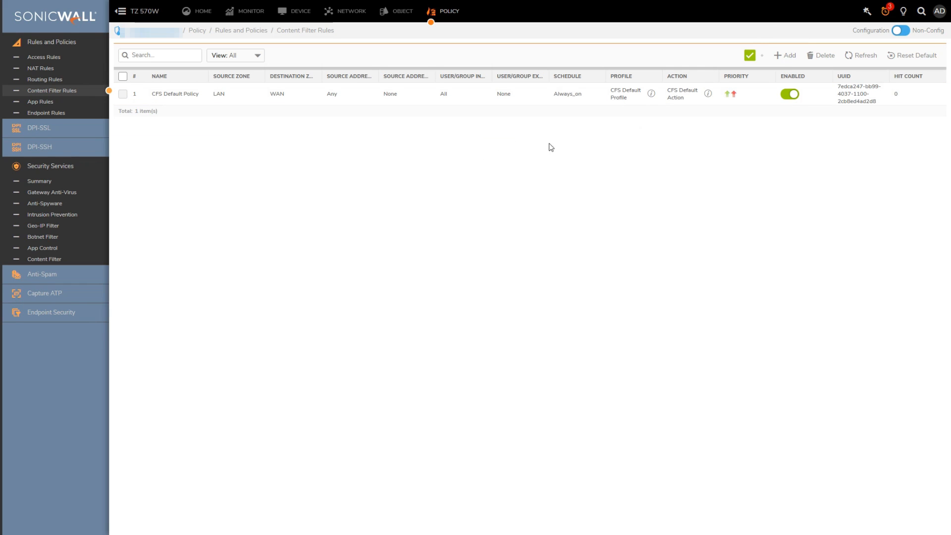
left_click(651, 94)
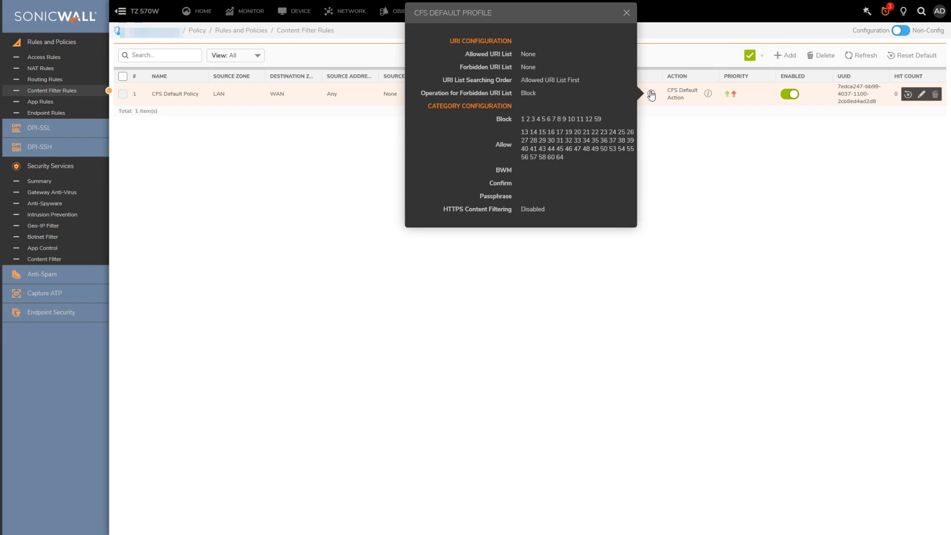
Start a new CFS policy and name it LAN TO WAN.
left_click(788, 56)
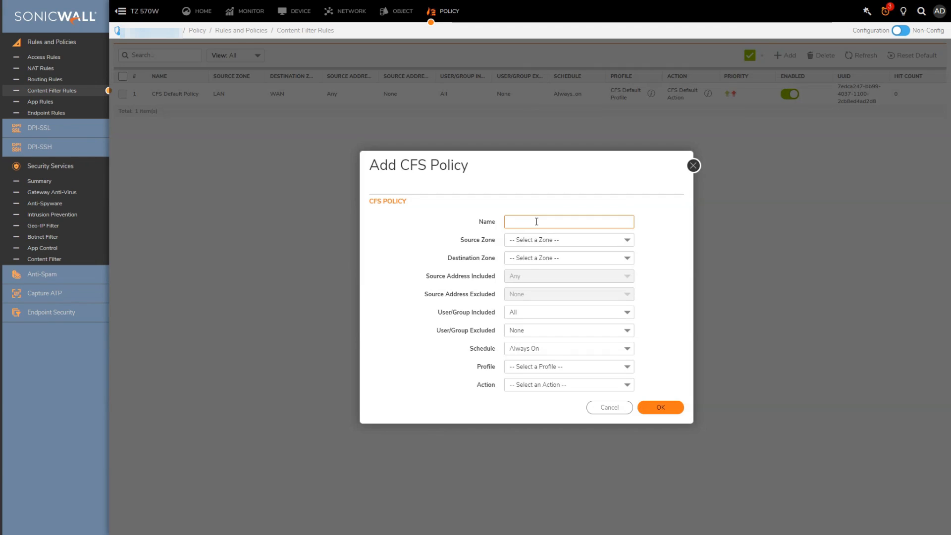
left_click(536, 223)
type("LAN T")
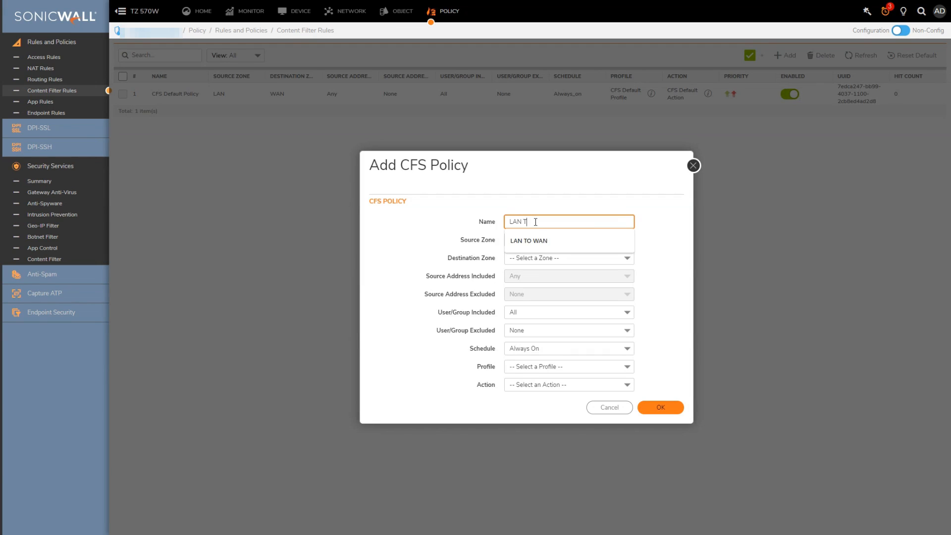
key("Down")
key("Return")
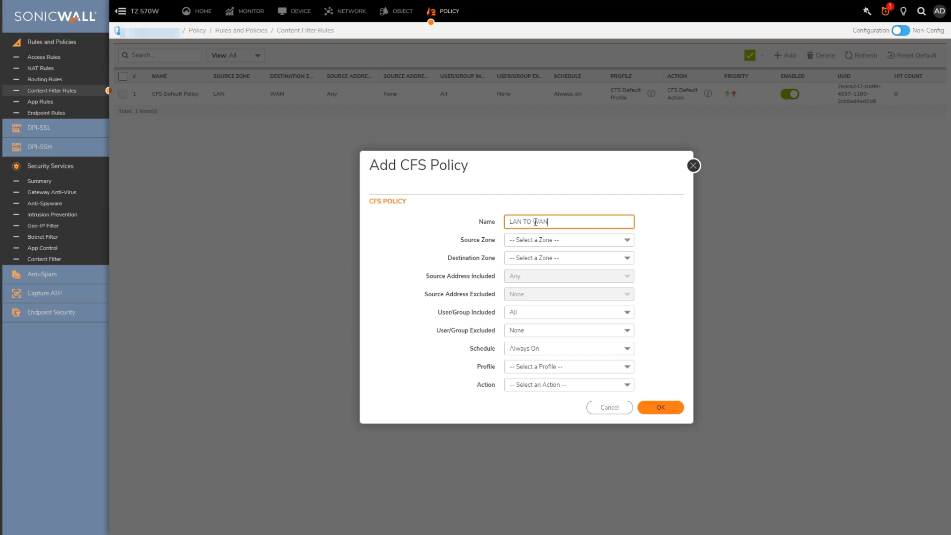
Set the policy's source zone to LAN and its destination zone to WAN.
key("Tab")
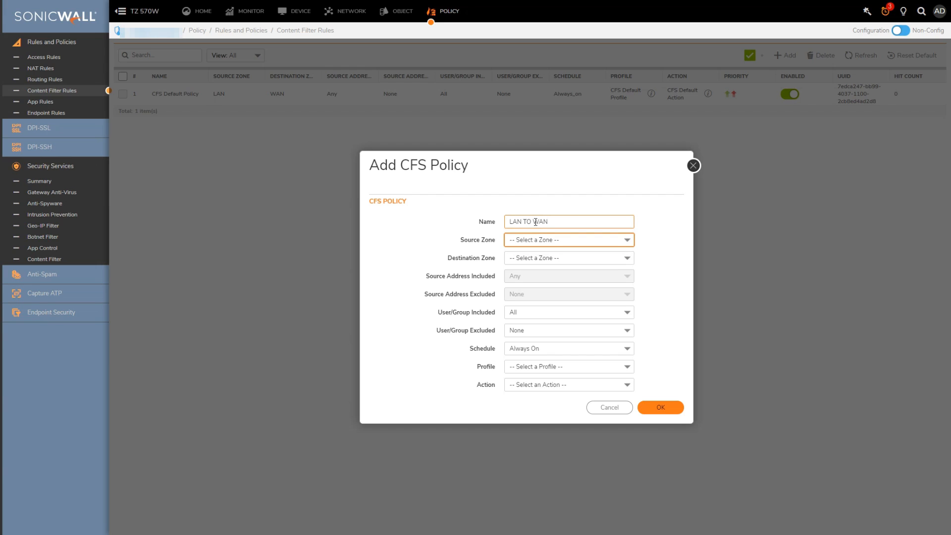
key("Down")
key("Down")
key("Down")
key("Up")
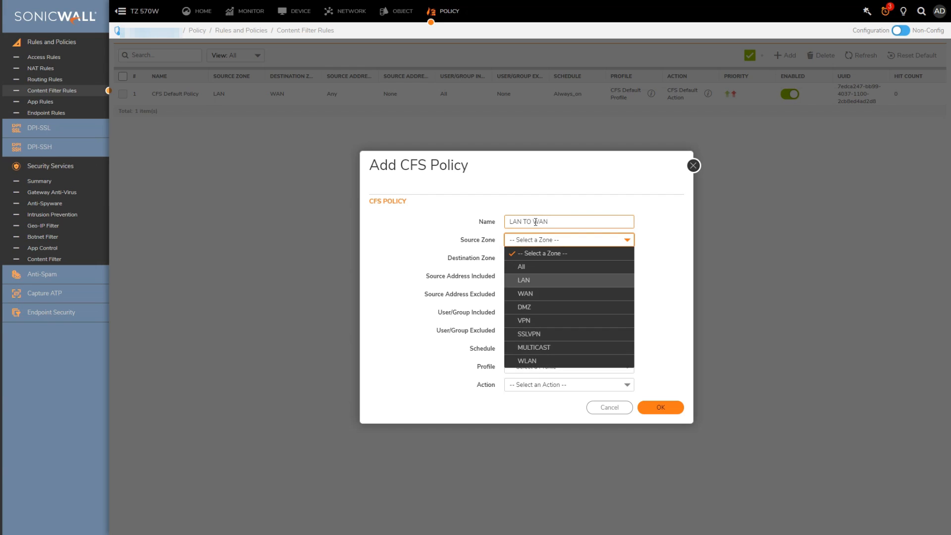
key("Return")
key("Tab")
key("Down")
key("Down")
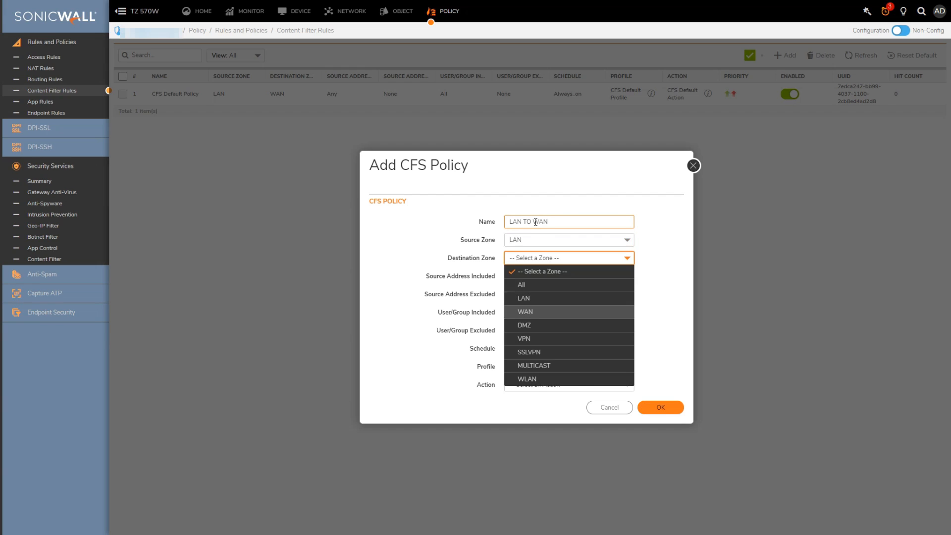
key("Return")
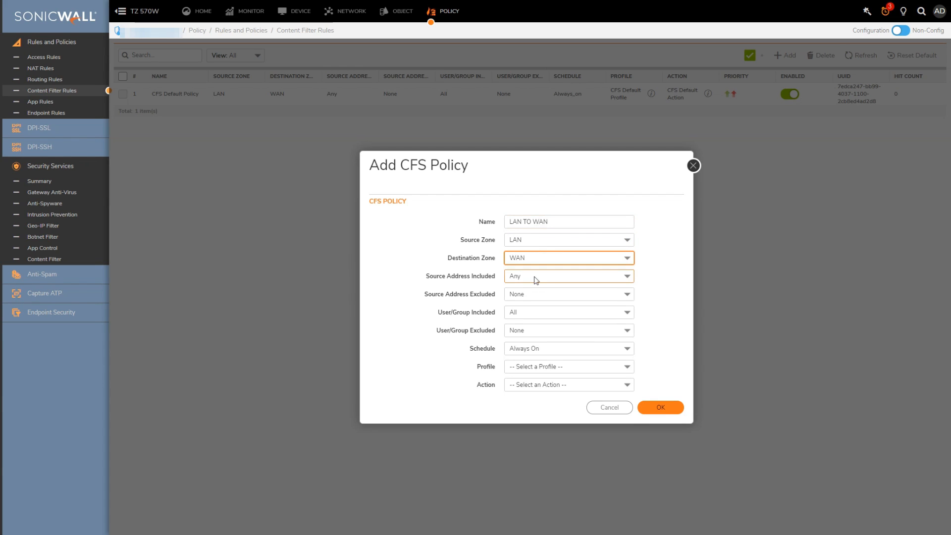
Set the policy's included source address to X0 Subnet.
left_click(535, 280)
scroll(553, 355, "down", 5)
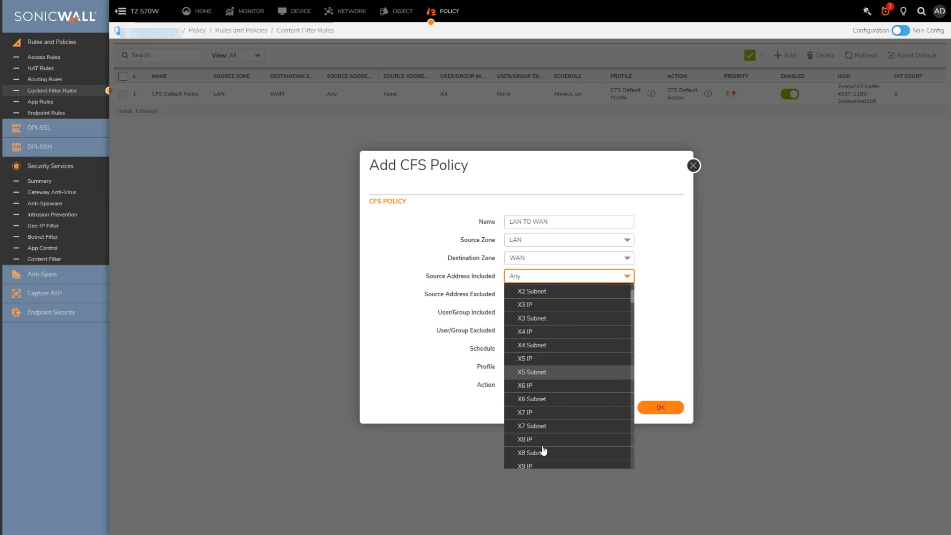
scroll(541, 378, "down", 3)
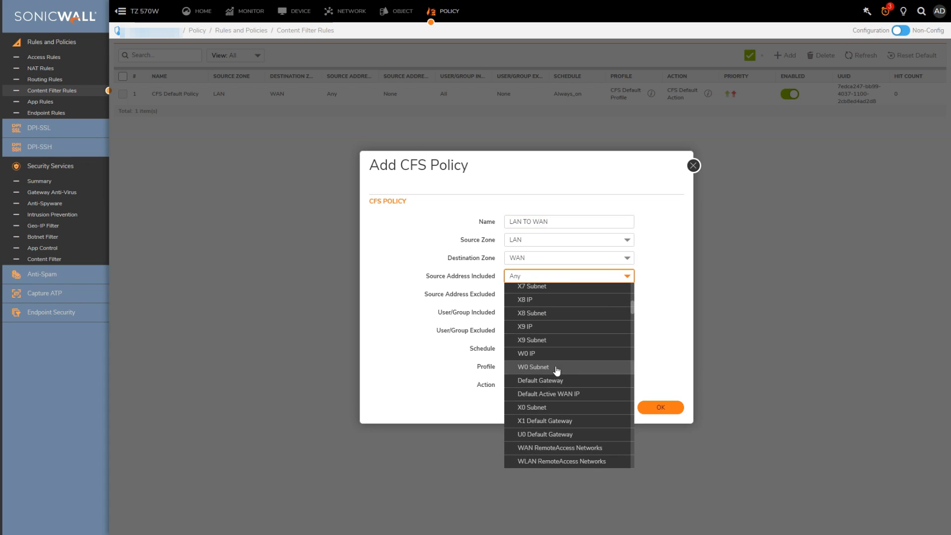
left_click(545, 408)
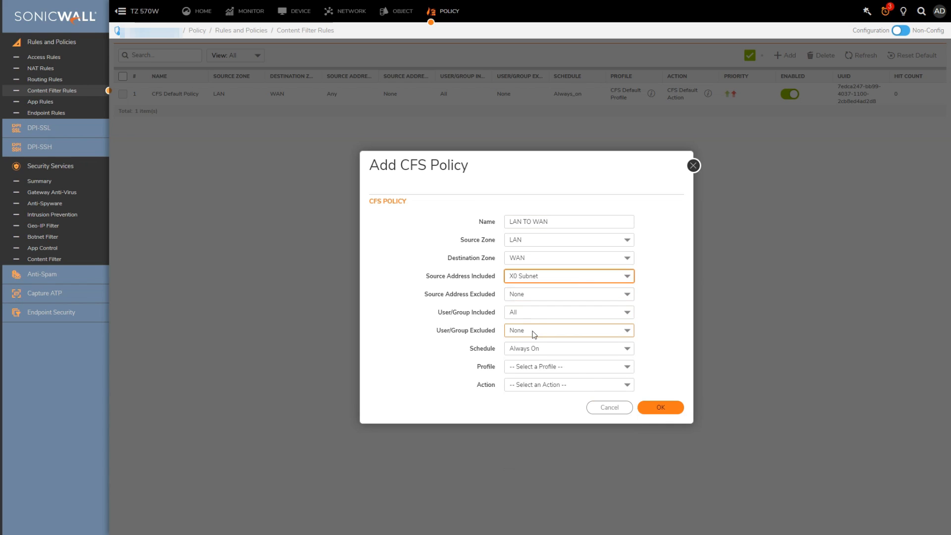
Assign the LAN to WAN profile and the CFS Default Action to the policy, save it and return to the rule list.
left_click(531, 366)
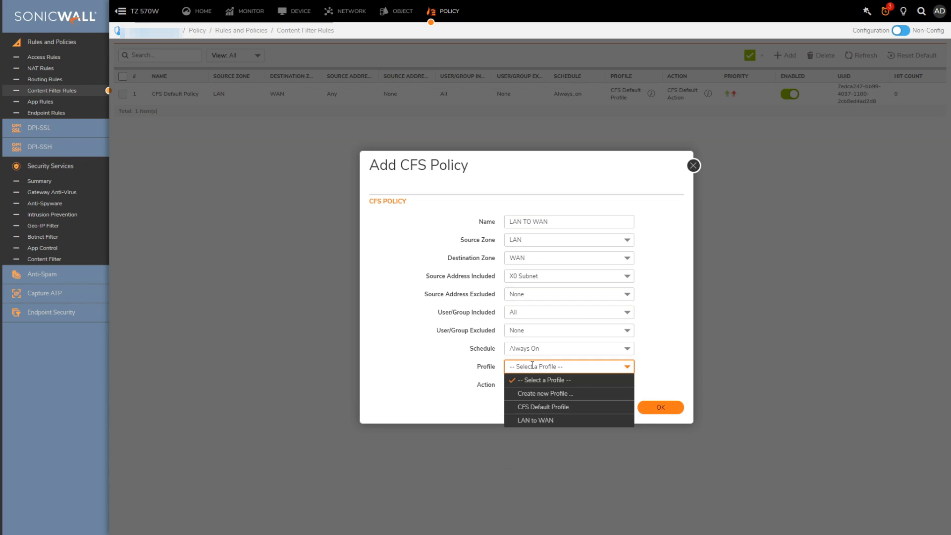
left_click(535, 420)
left_click(540, 384)
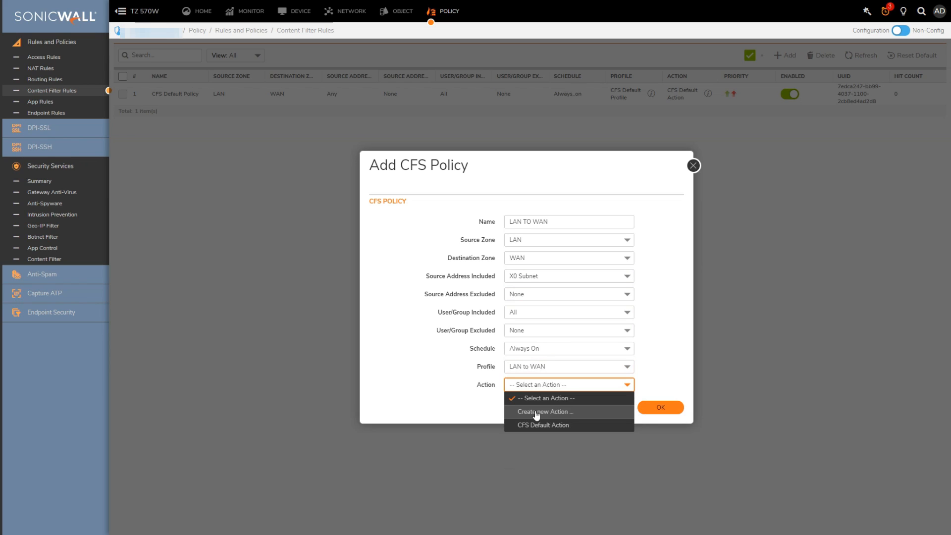
left_click(524, 425)
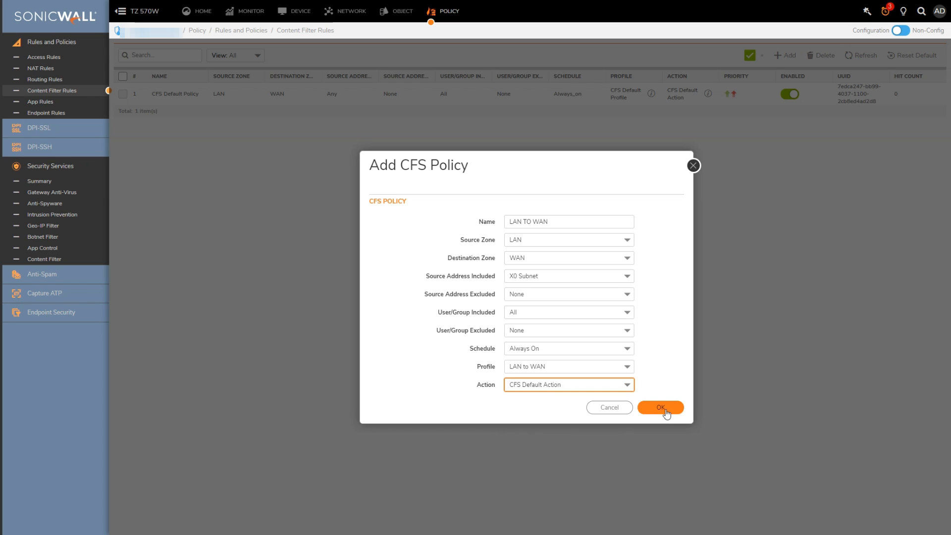
left_click(667, 411)
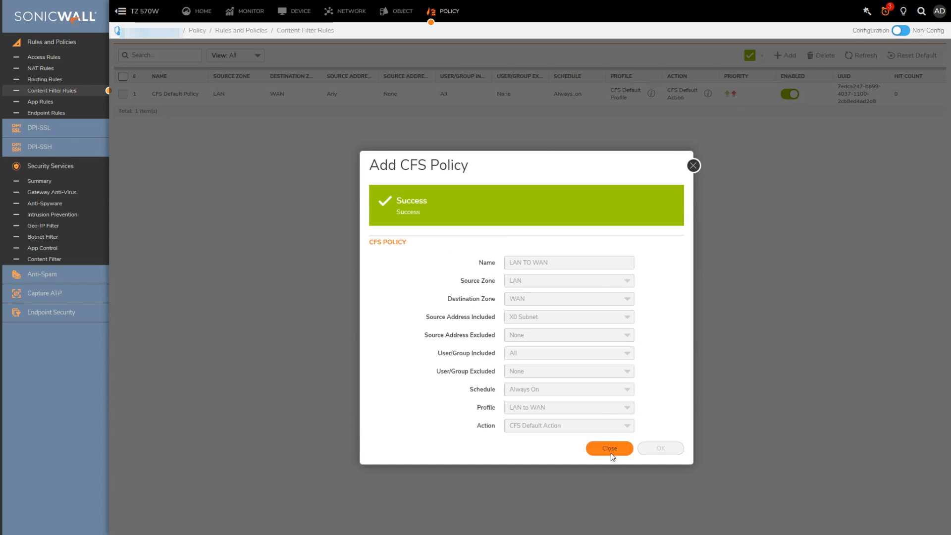
left_click(610, 447)
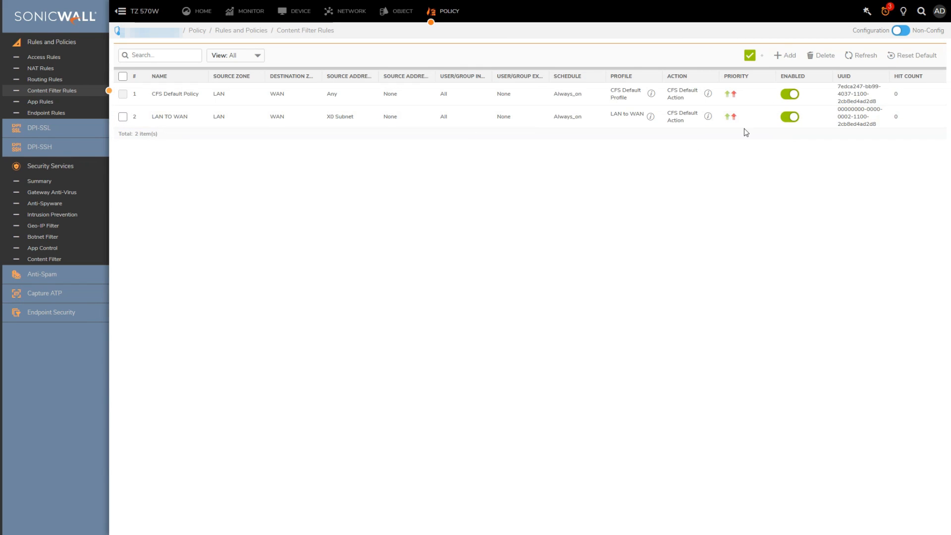
Check the default policy's action details and the priority change dialog of the LAN TO WAN policy, and cancel the dialog.
left_click(708, 94)
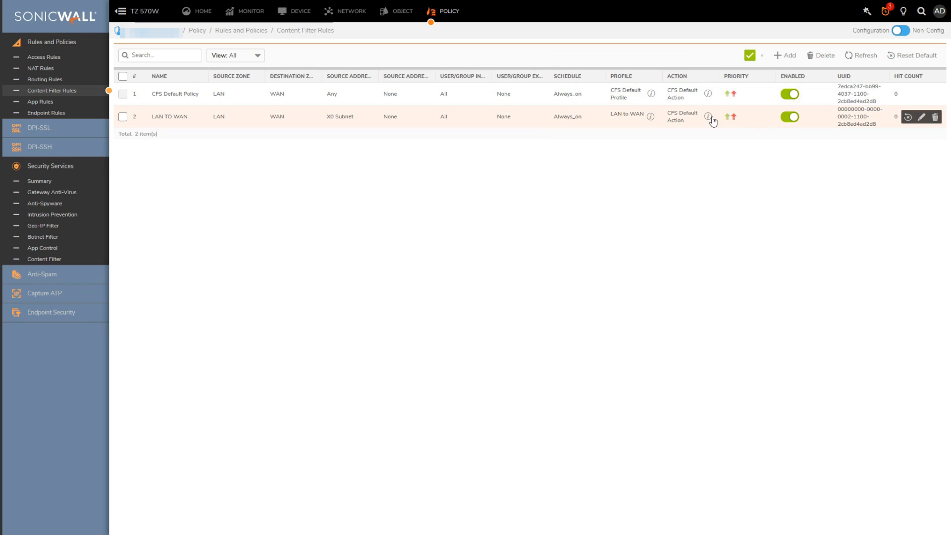
left_click(728, 116)
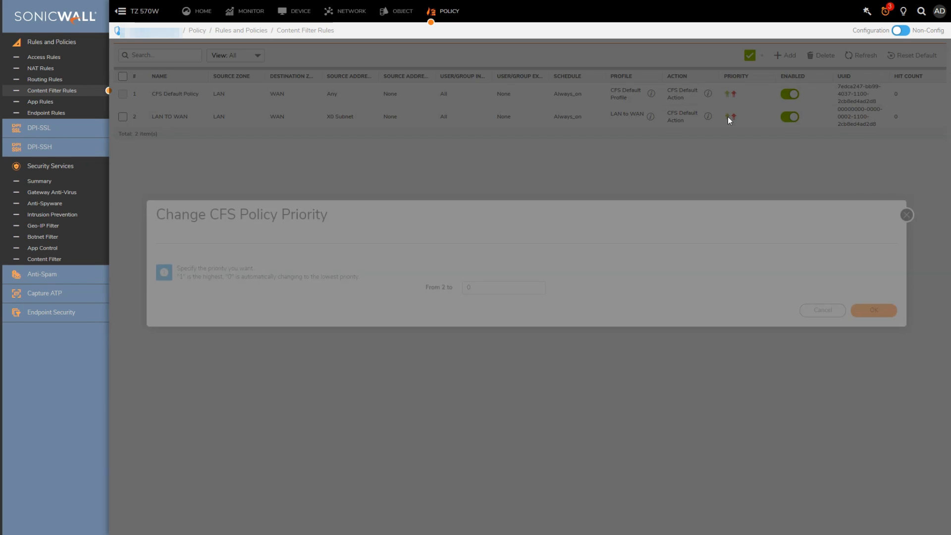
left_click(823, 335)
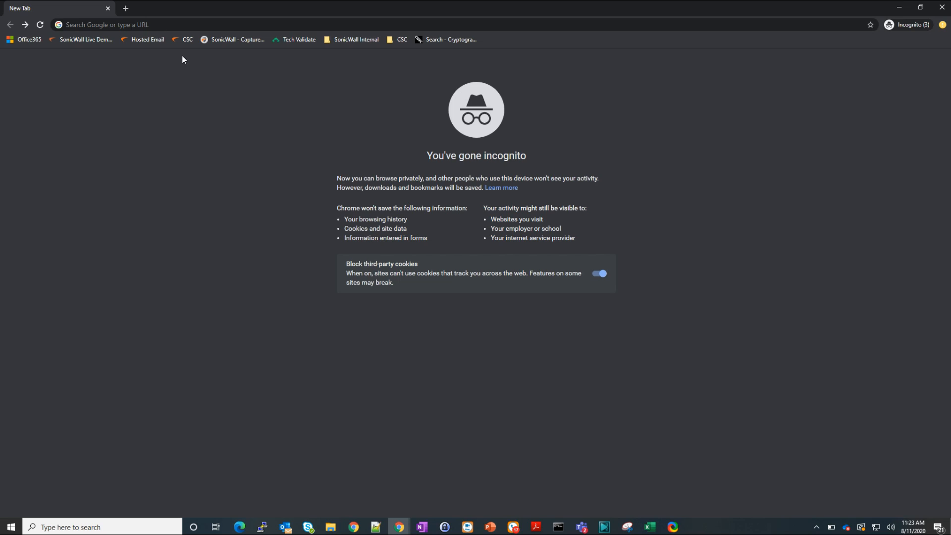
left_click(173, 25)
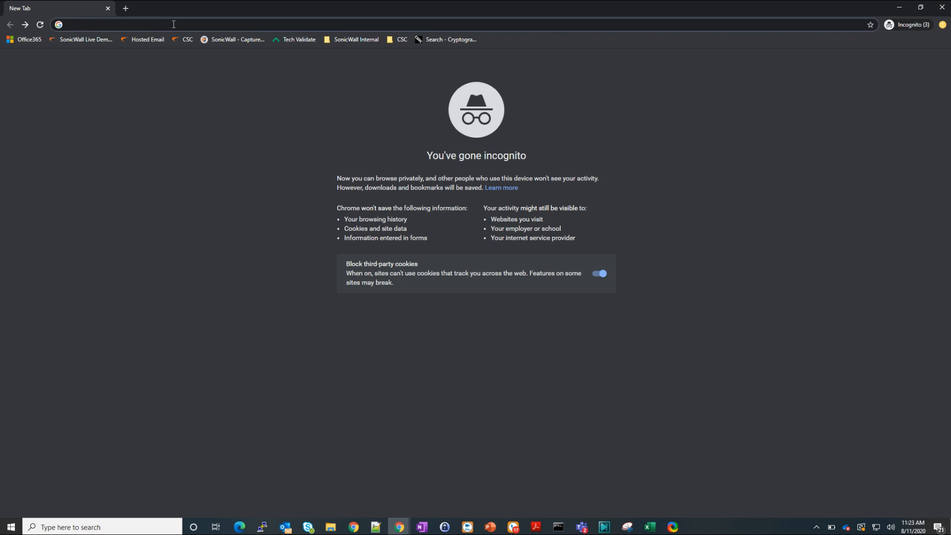
type("http://www.firearmsoutletcanada.com/")
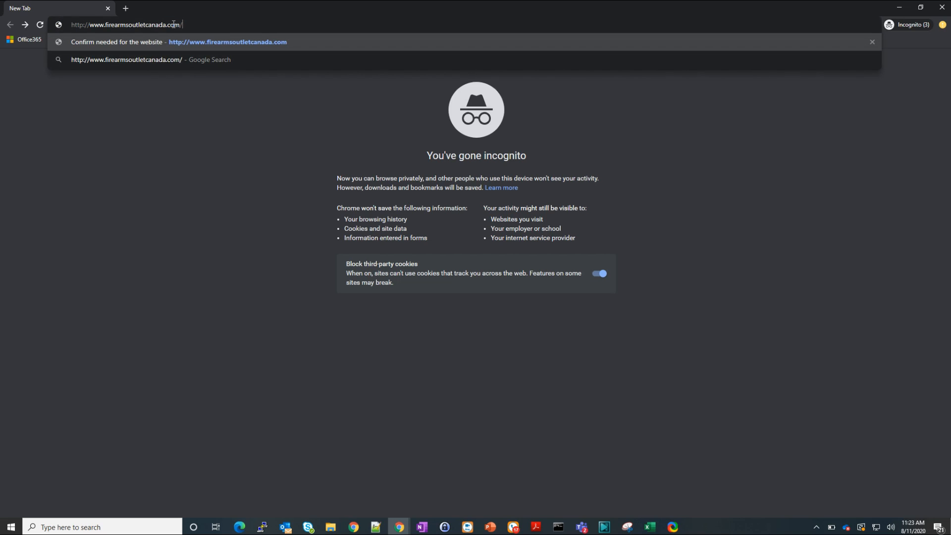
key("Return")
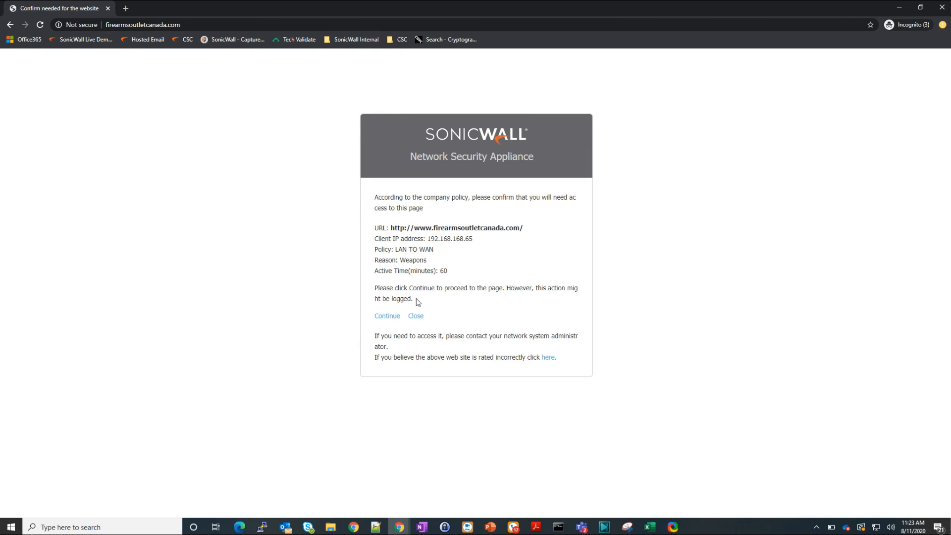
left_click(391, 317)
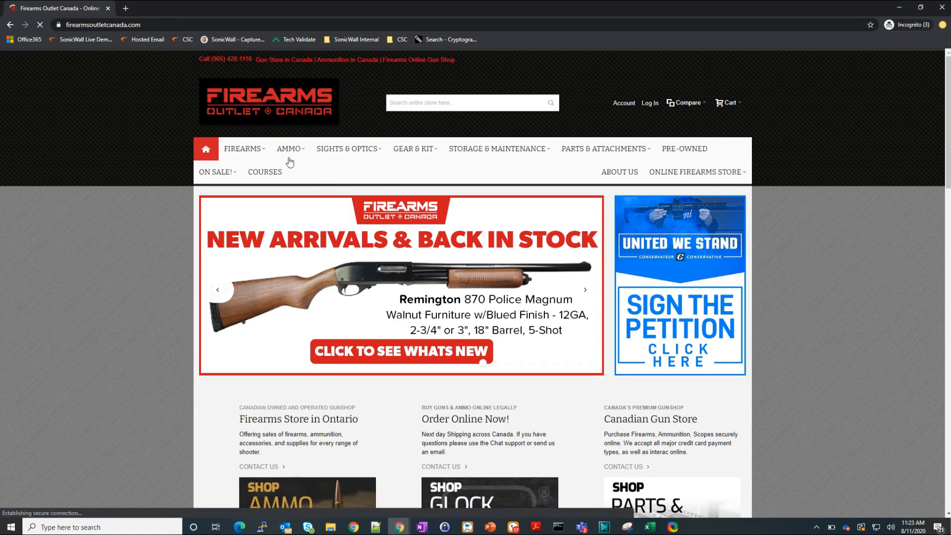
Open yellow.com in a new browser tab to test the forbidden keyword.
left_click(131, 9)
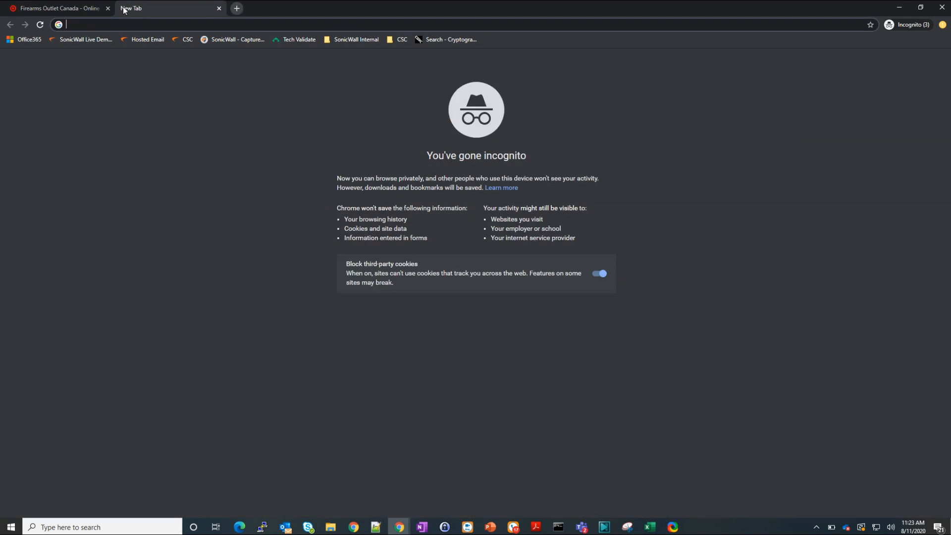
type("yellow.")
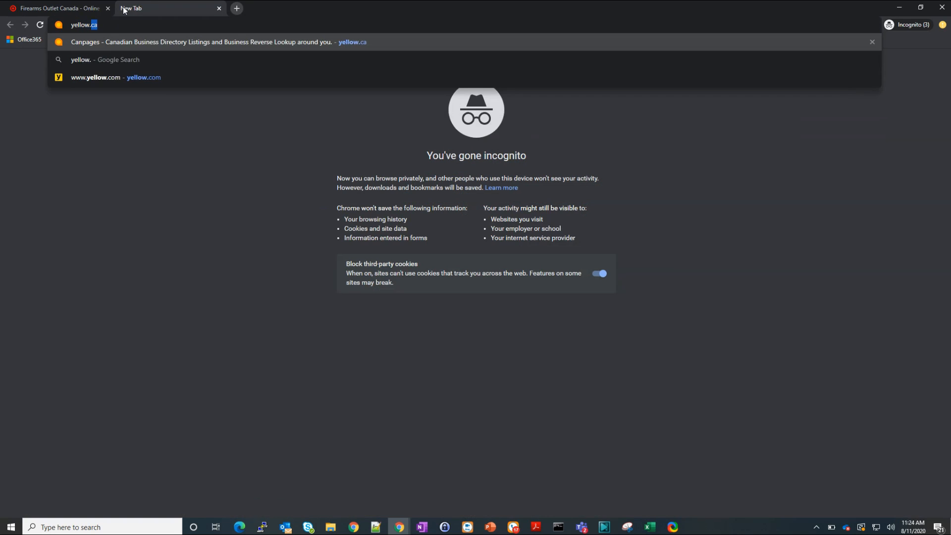
key("Return")
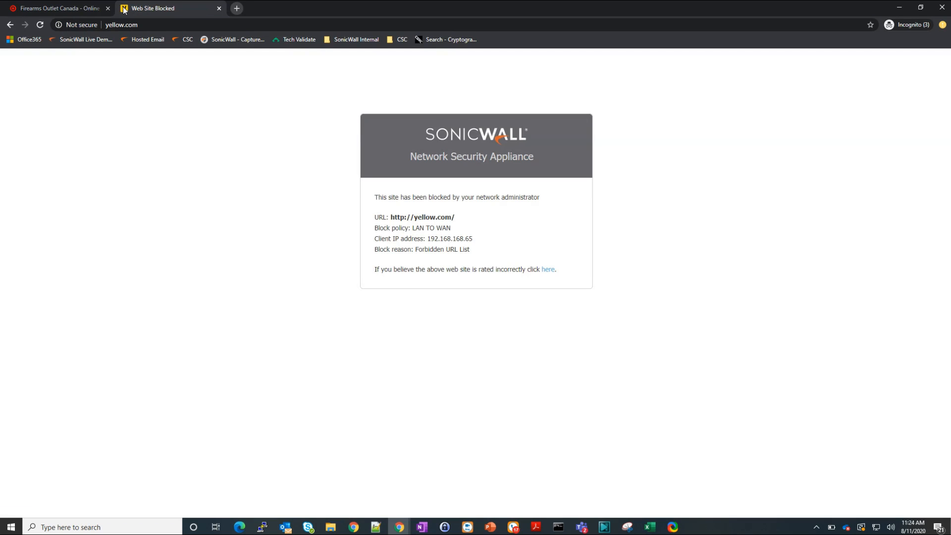